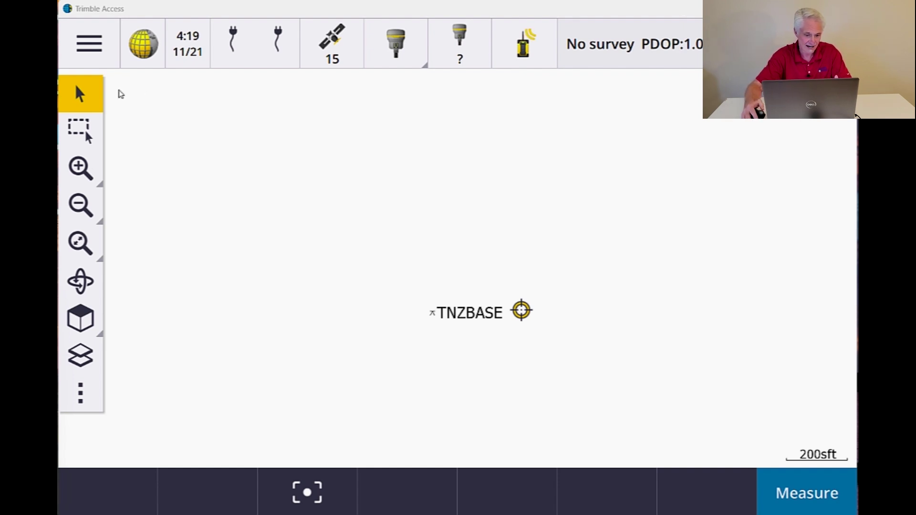
Display the AVALON_SITE DWG on the map and make its linework selectable
{"action": "left_click", "coordinate": [80, 354]}
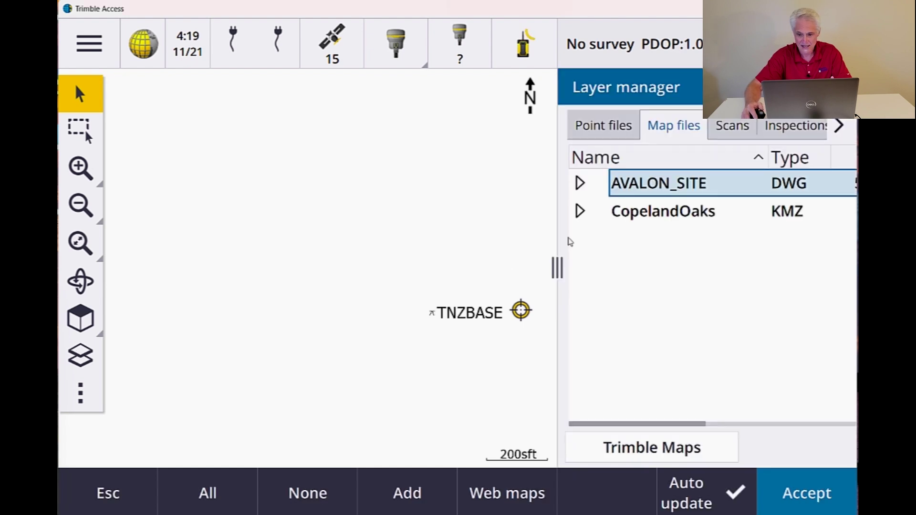
{"action": "left_click", "coordinate": [599, 183]}
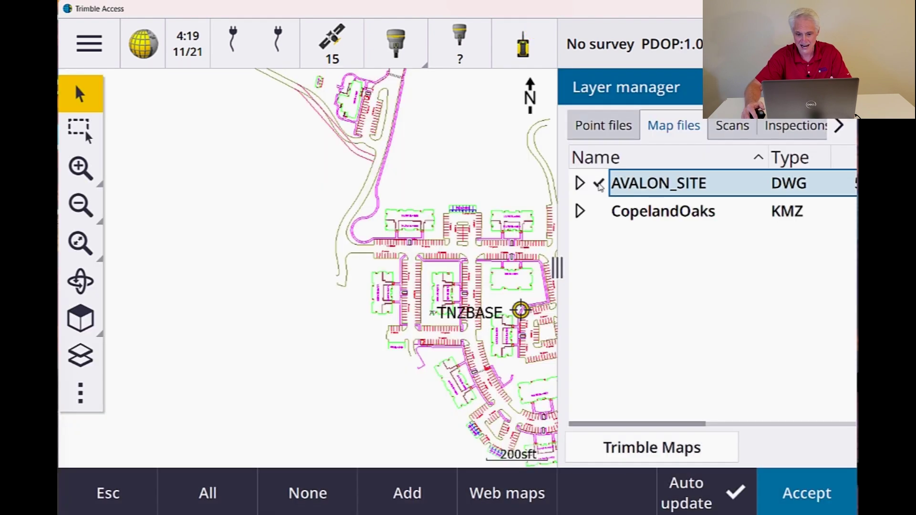
{"action": "left_click", "coordinate": [813, 509]}
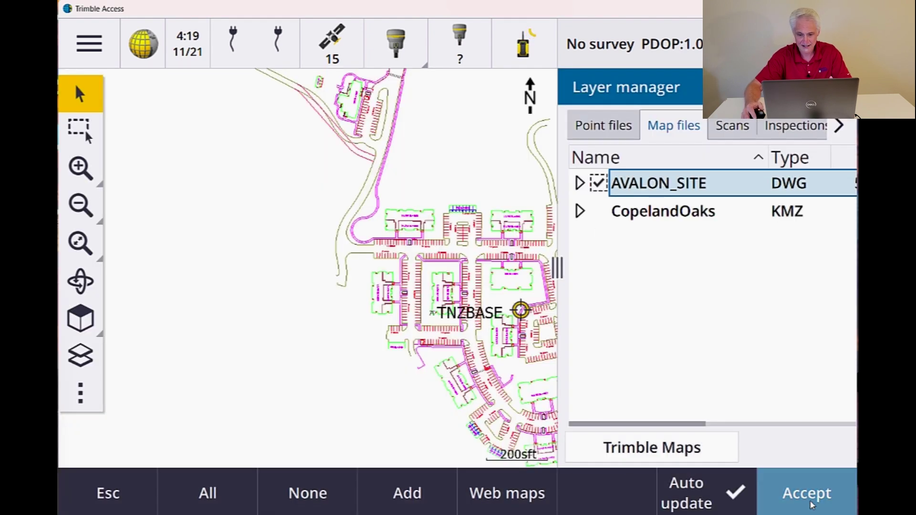
{"action": "left_click_drag", "start_coordinate": [582, 294], "coordinate": [573, 266]}
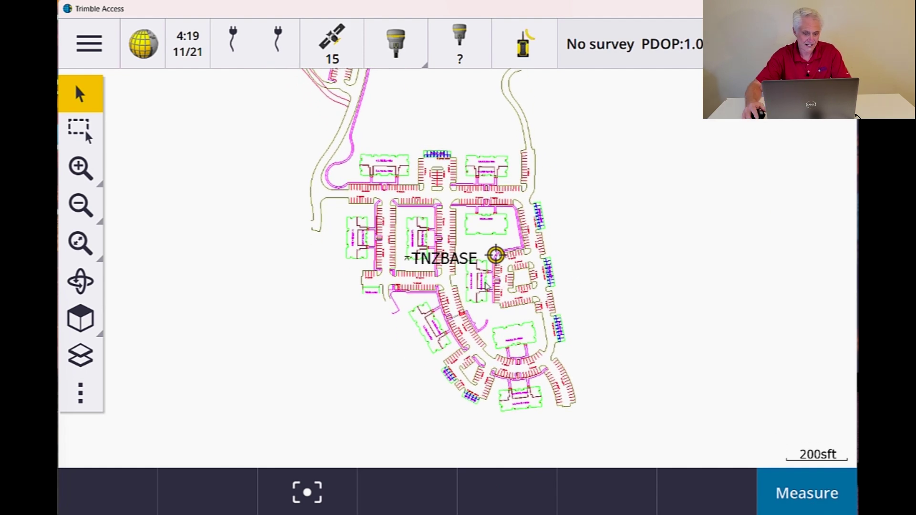
Enable dark mode in the map display settings and agree to the shutdown needed to apply it
{"action": "left_click", "coordinate": [81, 398]}
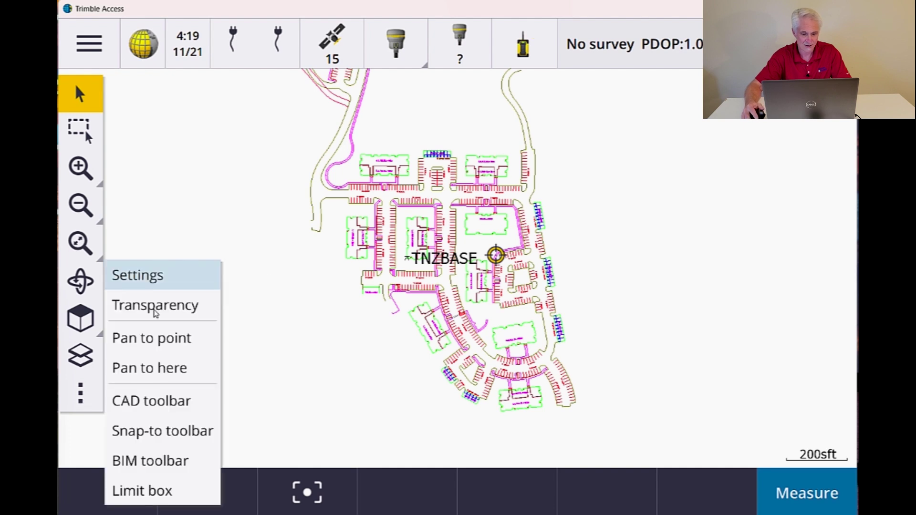
{"action": "left_click", "coordinate": [156, 282]}
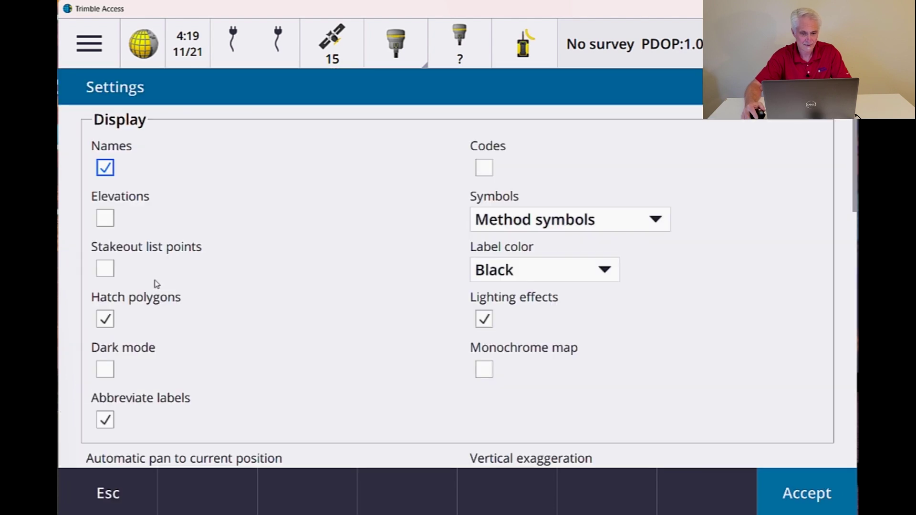
{"action": "left_click", "coordinate": [105, 370]}
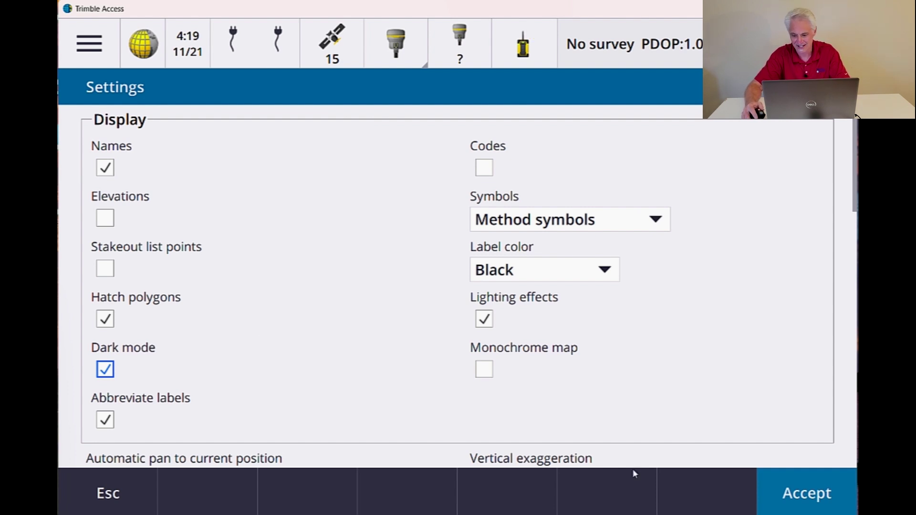
{"action": "left_click", "coordinate": [812, 498]}
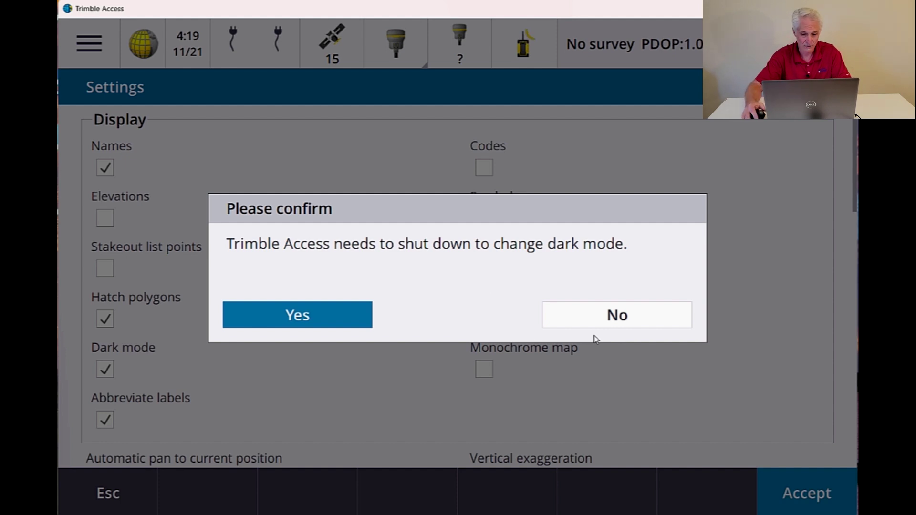
{"action": "left_click", "coordinate": [338, 315]}
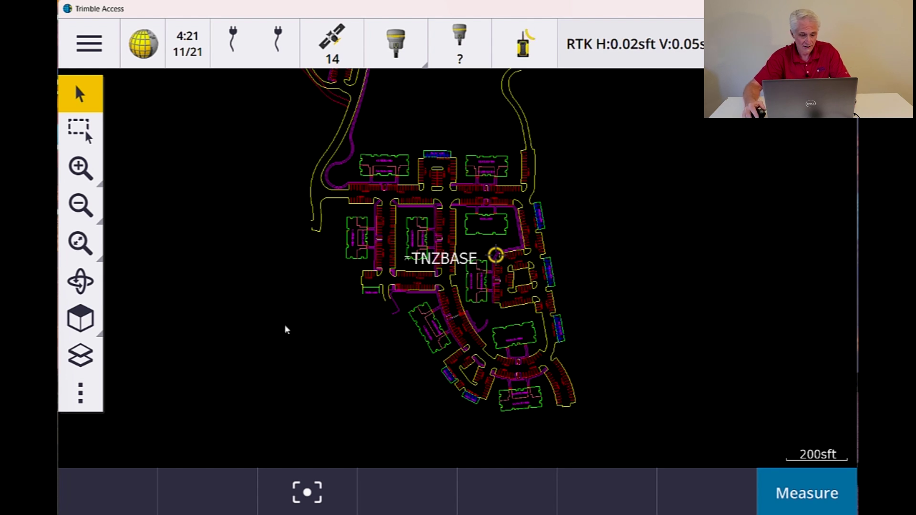
Show the Snap-to tools beside the map of the site plan
{"action": "left_click", "coordinate": [80, 395]}
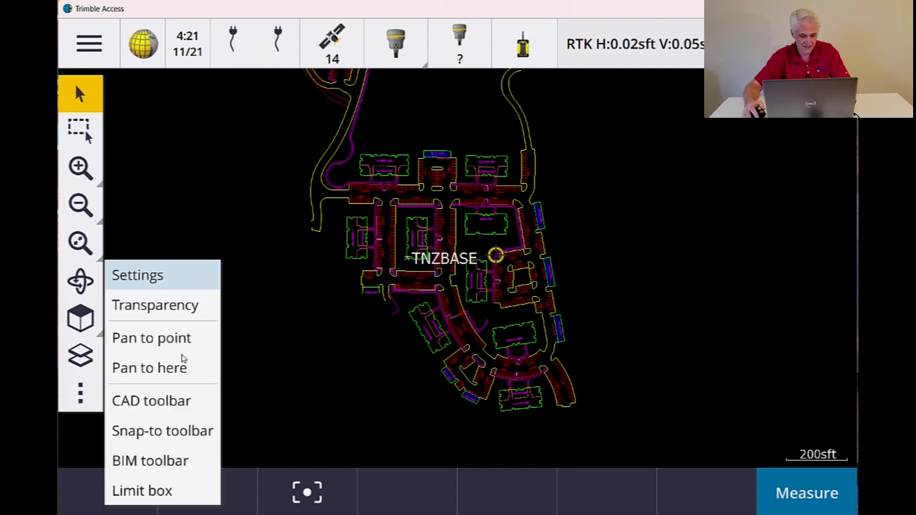
{"action": "left_click", "coordinate": [175, 431]}
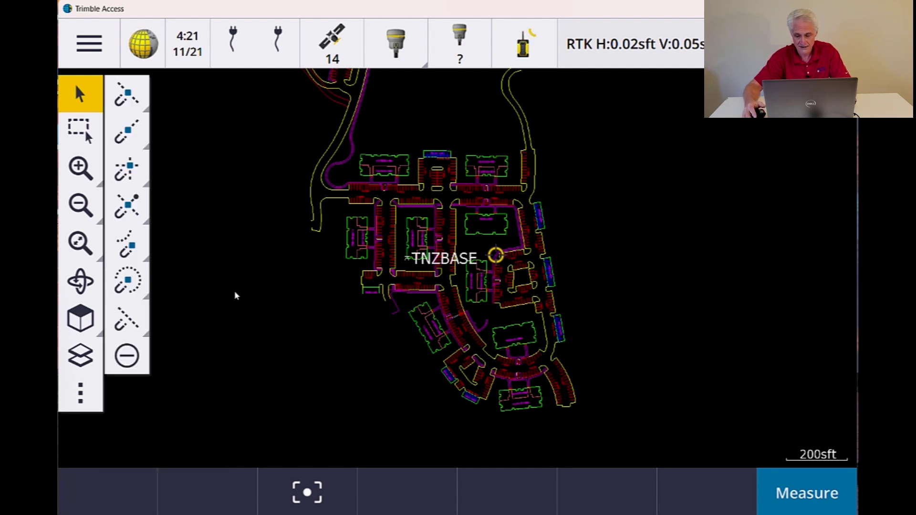
{"action": "left_click", "coordinate": [81, 167]}
{"action": "left_click", "coordinate": [81, 167]}
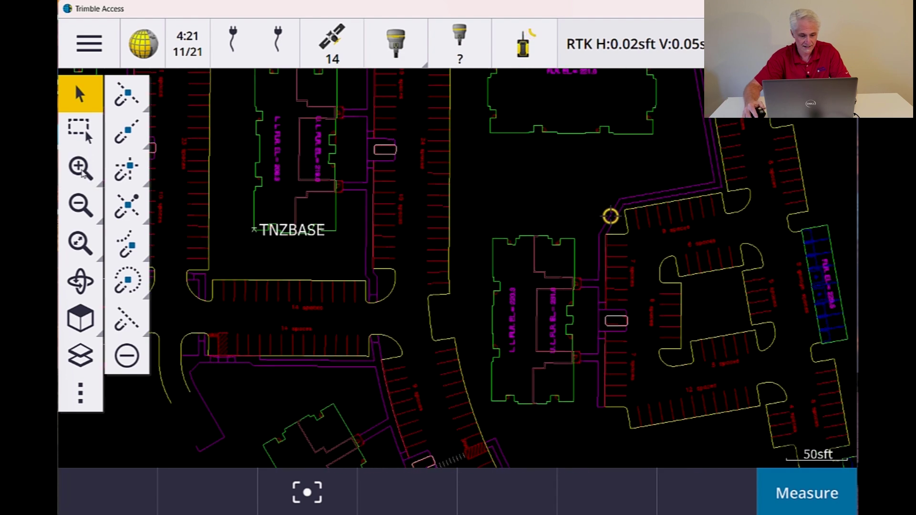
Check the visibility and selectability of the AVALON_SITE DWG in the layer manager
{"action": "left_click", "coordinate": [79, 364]}
{"action": "left_click", "coordinate": [598, 182]}
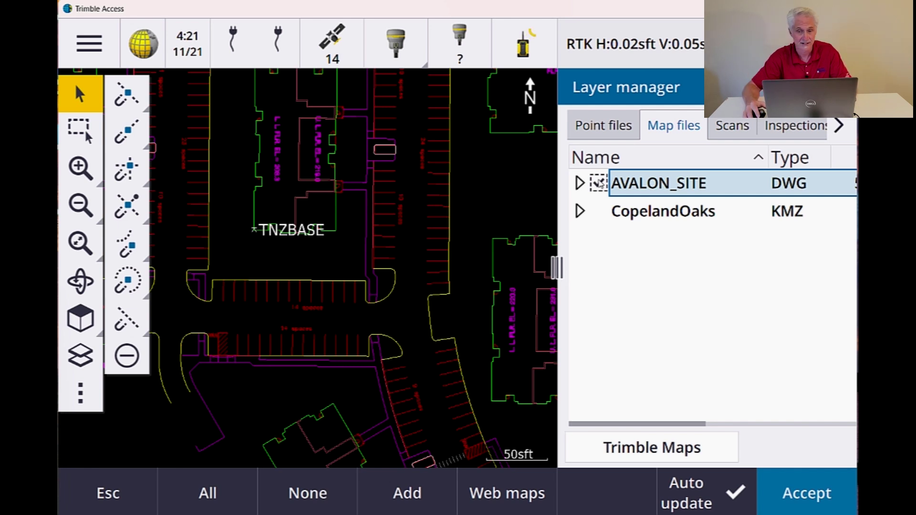
{"action": "left_click", "coordinate": [807, 494]}
Select the outline of the FLR. EL. = 221.0 building and move the rover just below its southwest corner
{"action": "left_click_drag", "start_coordinate": [528, 198], "coordinate": [452, 297]}
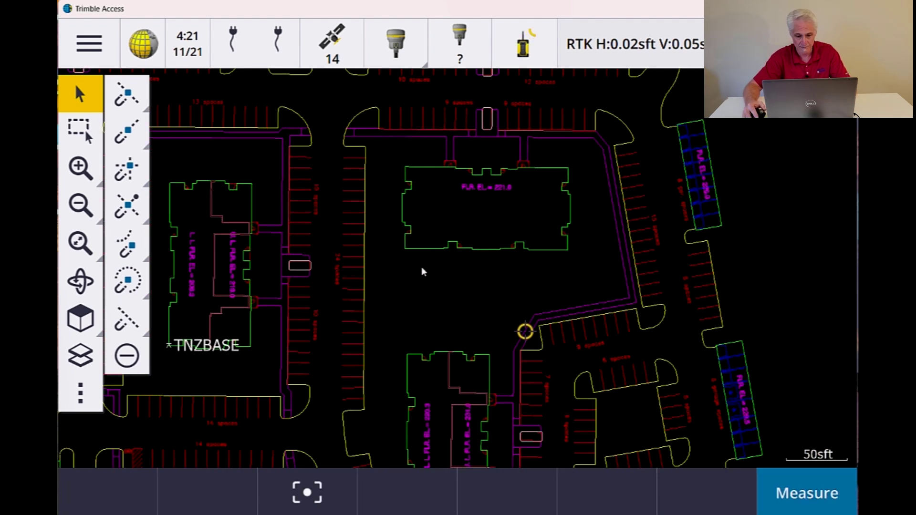
{"action": "left_click", "coordinate": [406, 254]}
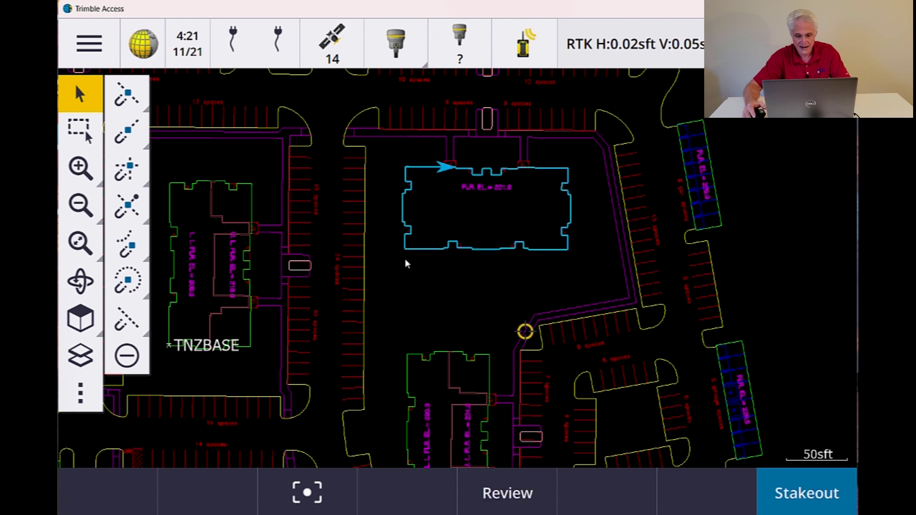
{"action": "right_click", "coordinate": [405, 259]}
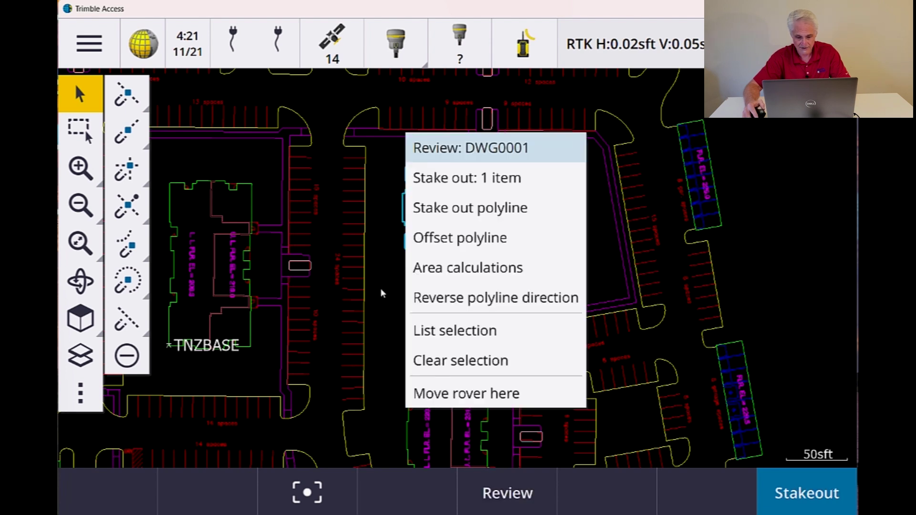
{"action": "left_click", "coordinate": [432, 395]}
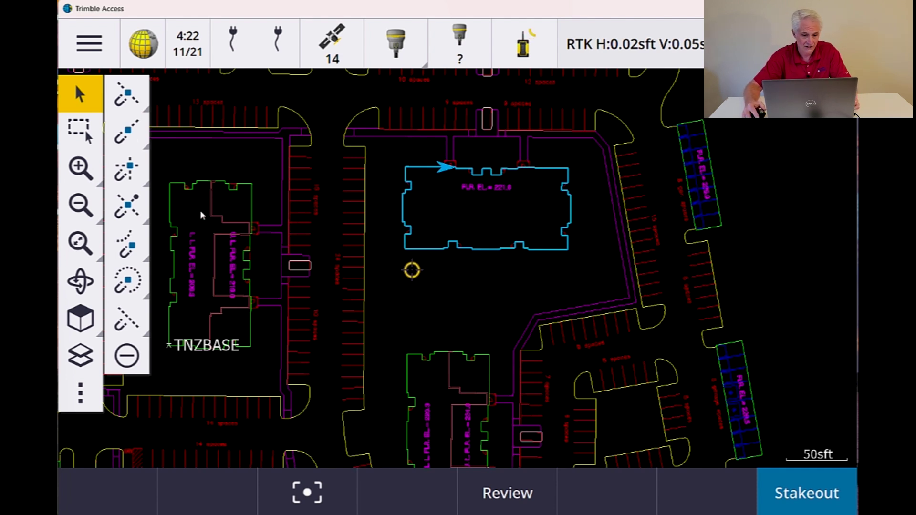
Snap endpoint points at the building's southwest corner and at the east end of the adjoining south wall segment
{"action": "left_click", "coordinate": [131, 131]}
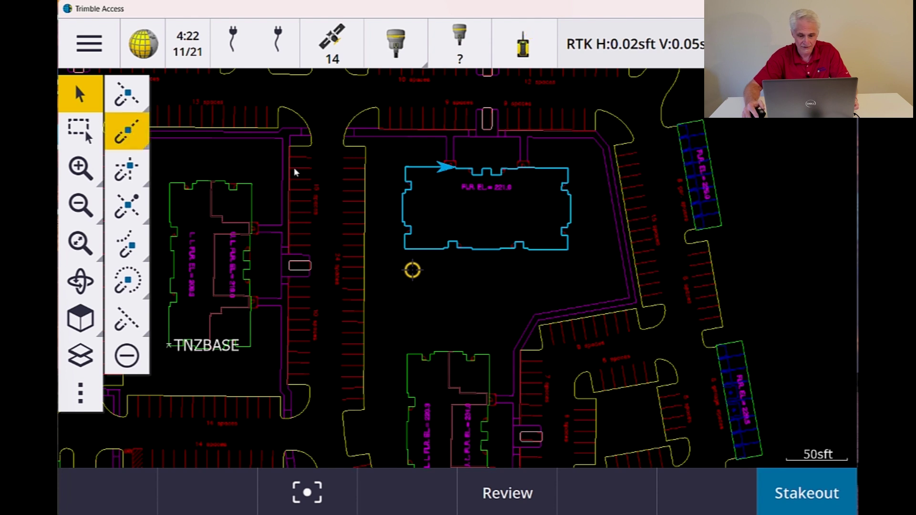
{"action": "left_click", "coordinate": [404, 250]}
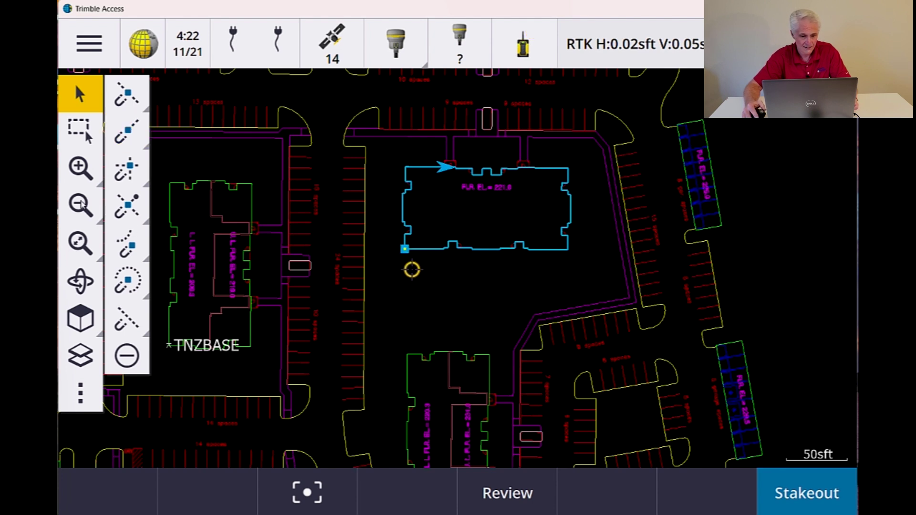
{"action": "left_click", "coordinate": [79, 166]}
{"action": "left_click", "coordinate": [79, 166]}
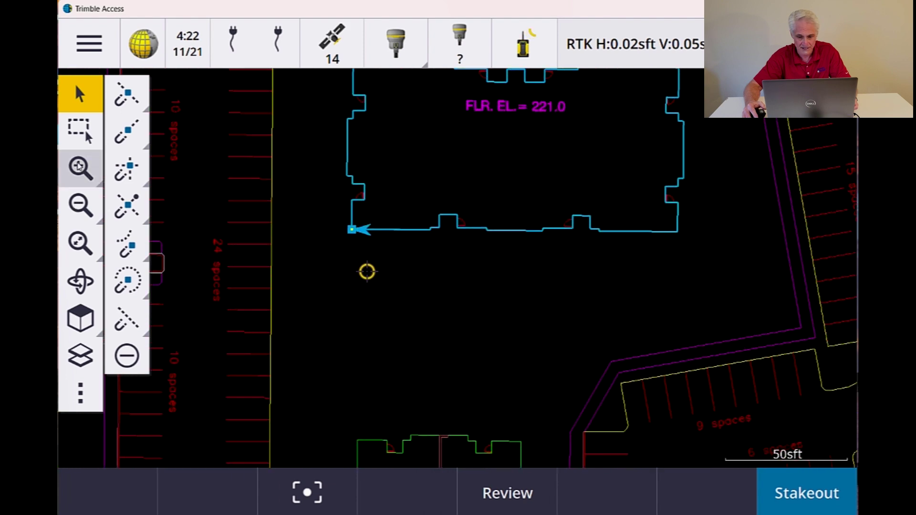
{"action": "left_click", "coordinate": [143, 134]}
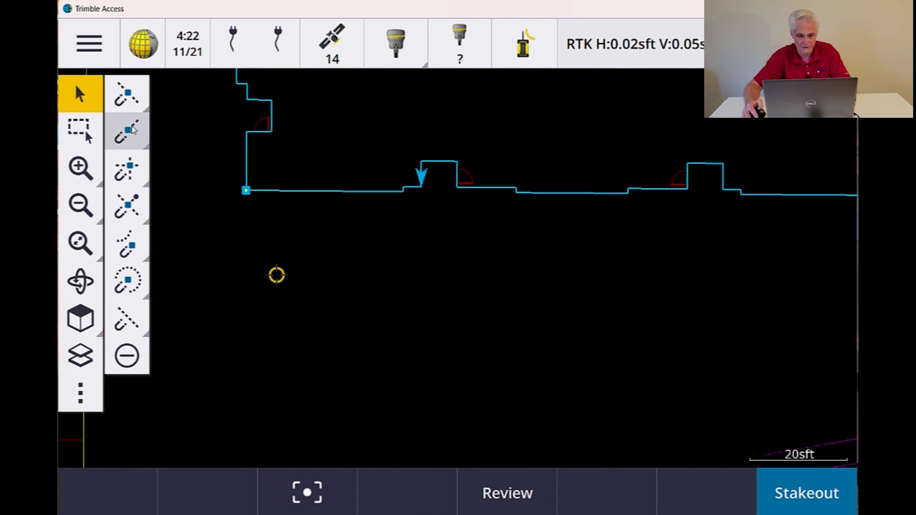
{"action": "left_click", "coordinate": [403, 194]}
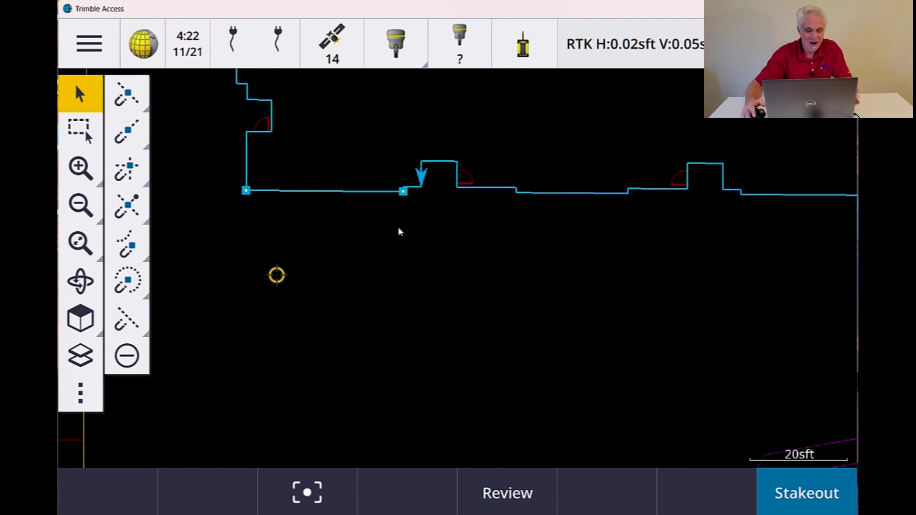
Start staking out Snap0001 to the point, with a 2 m antenna height measured to the bottom of the quick release
{"action": "left_click", "coordinate": [793, 490]}
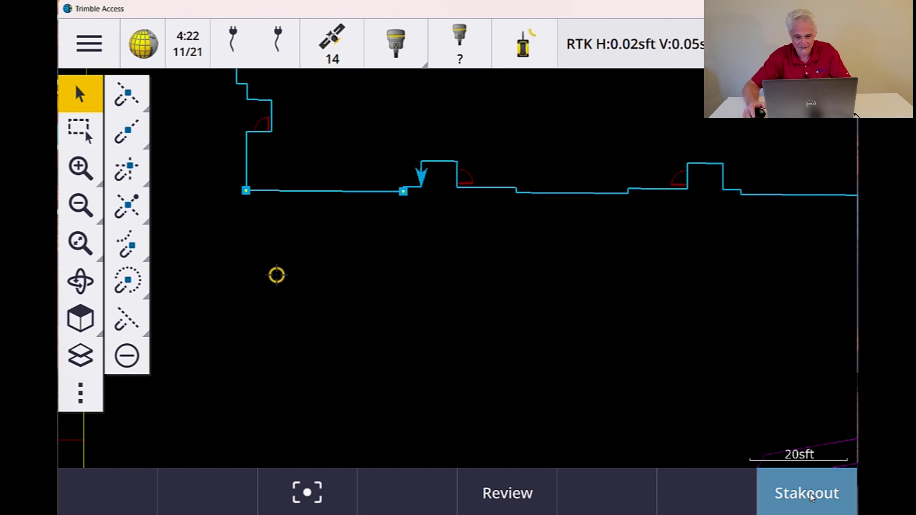
{"action": "double_click", "coordinate": [619, 186]}
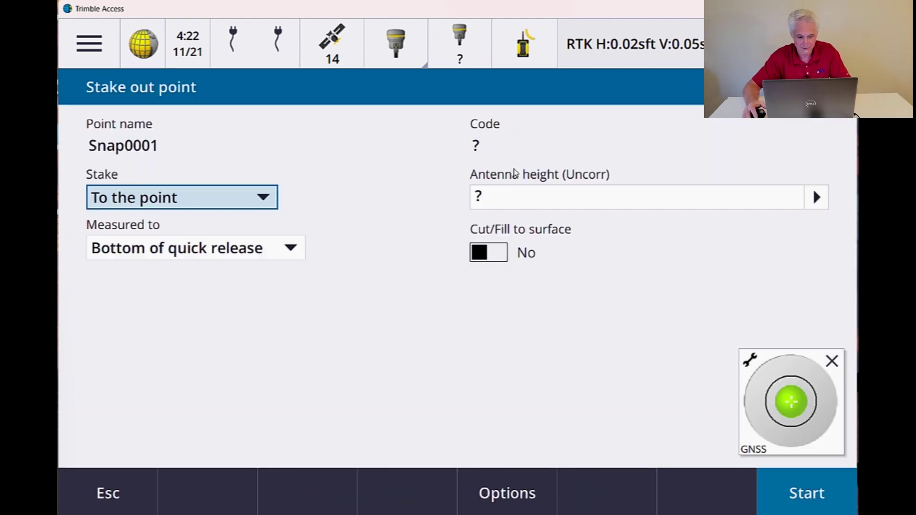
{"action": "left_click", "coordinate": [511, 203]}
{"action": "type", "text": "2M"}
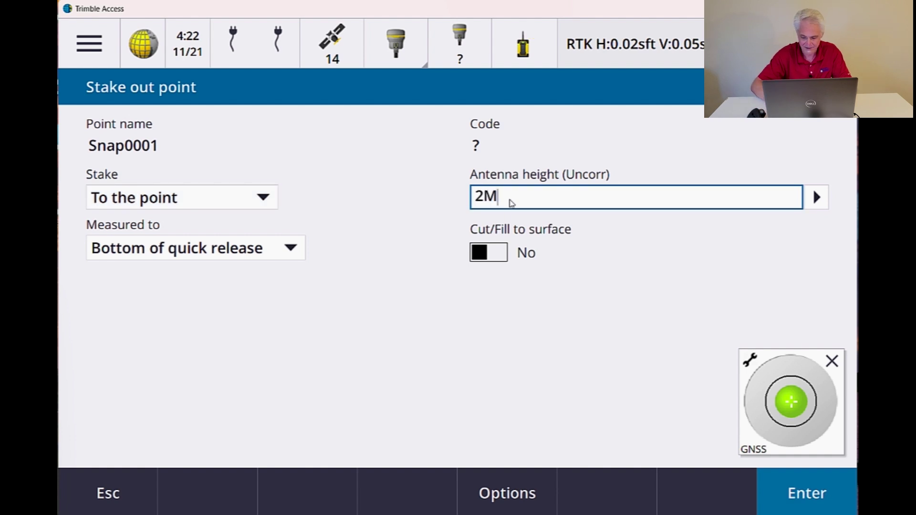
{"action": "key", "text": "Tab"}
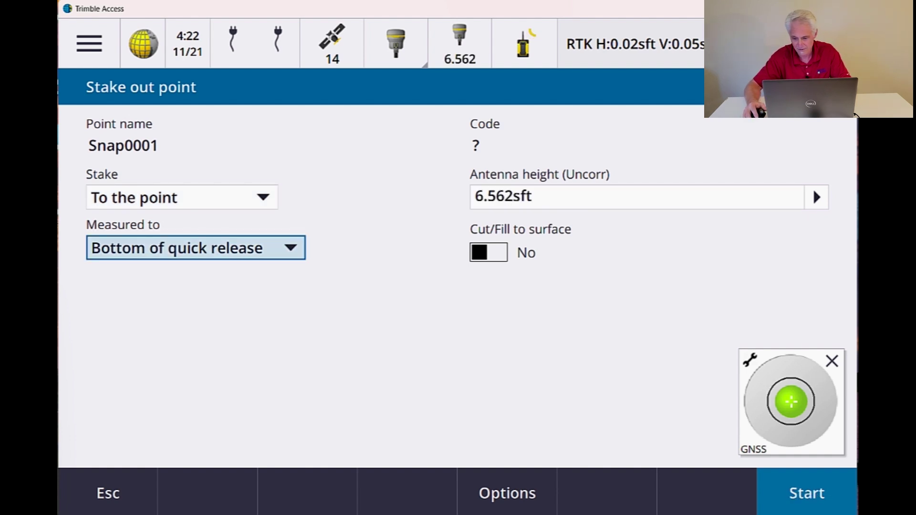
{"action": "left_click", "coordinate": [800, 491]}
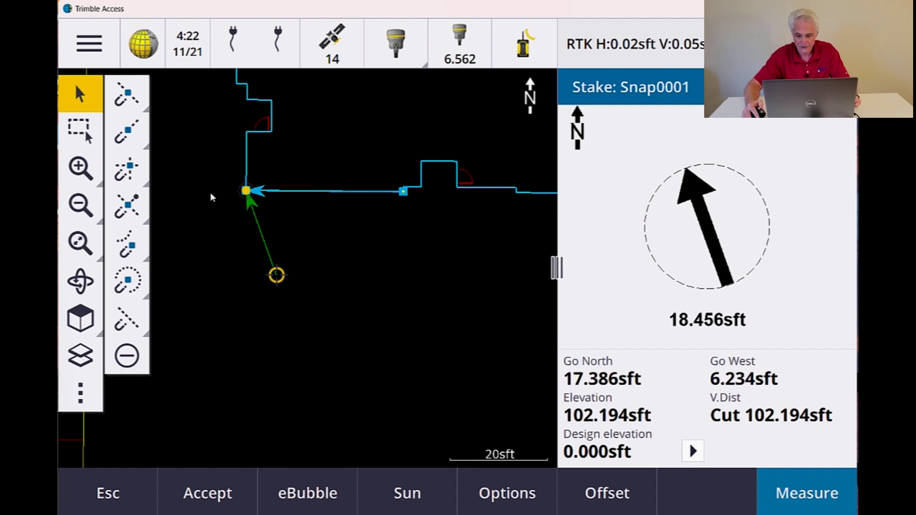
Offset the Snap0001 stakeout by 5 sft along the azimuth from Snap0002 to Snap0001
{"action": "left_click", "coordinate": [607, 495]}
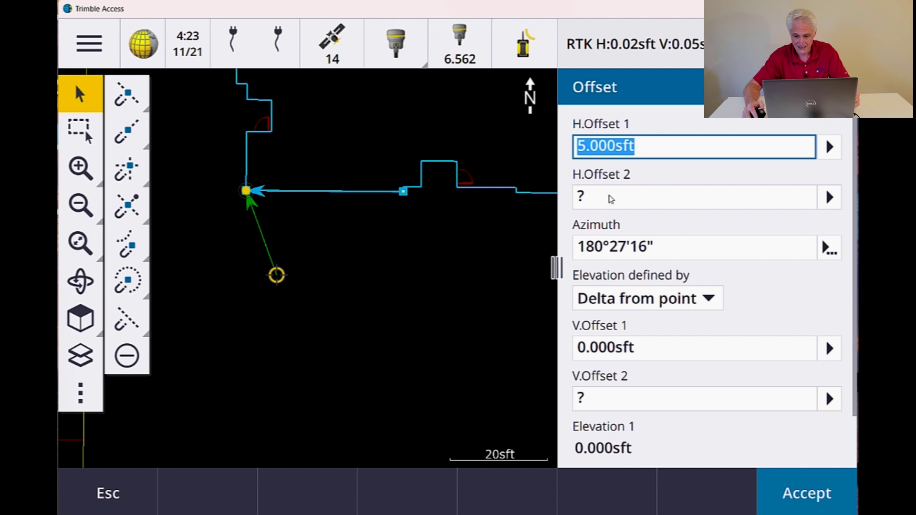
{"action": "left_click", "coordinate": [659, 250]}
{"action": "right_click", "coordinate": [659, 250]}
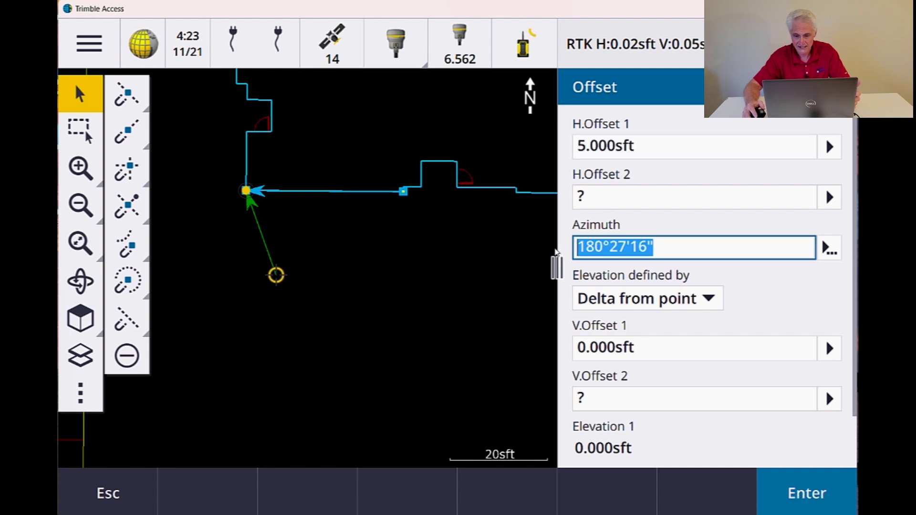
{"action": "left_click", "coordinate": [627, 246]}
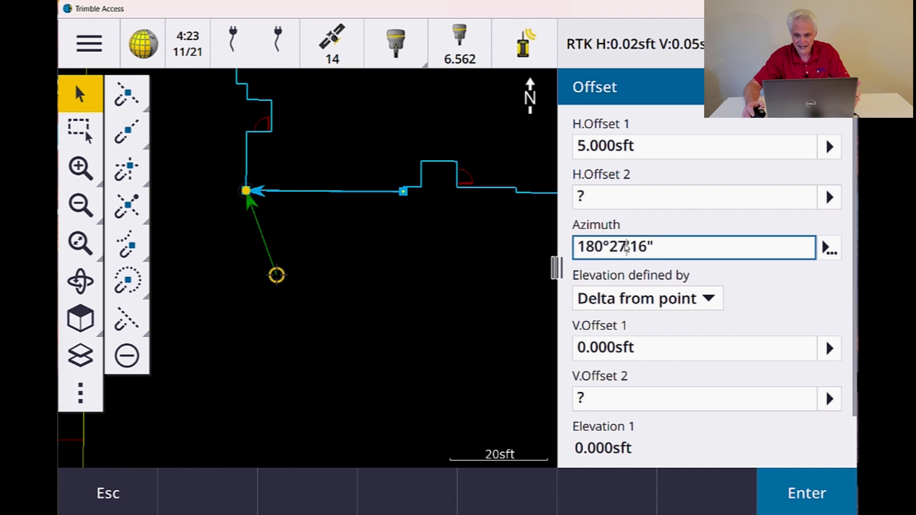
{"action": "double_click", "coordinate": [639, 247]}
{"action": "right_click", "coordinate": [601, 247]}
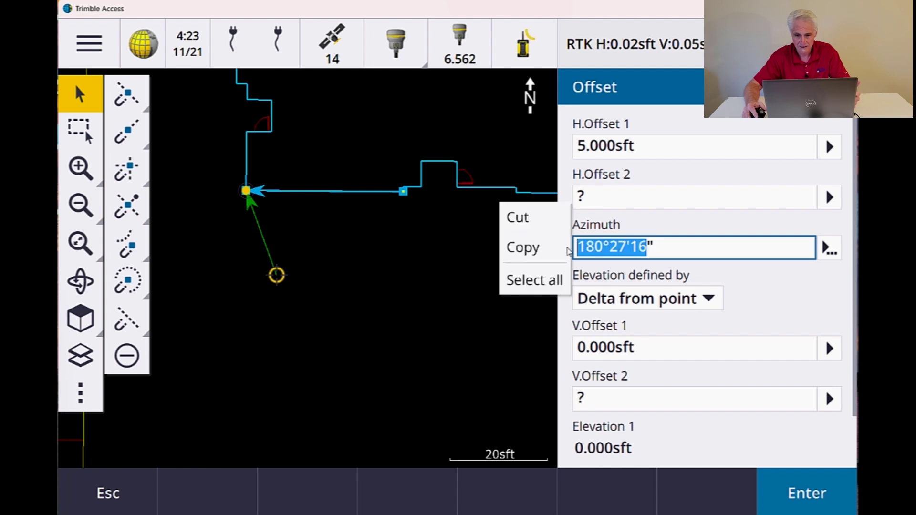
{"action": "left_click", "coordinate": [404, 192]}
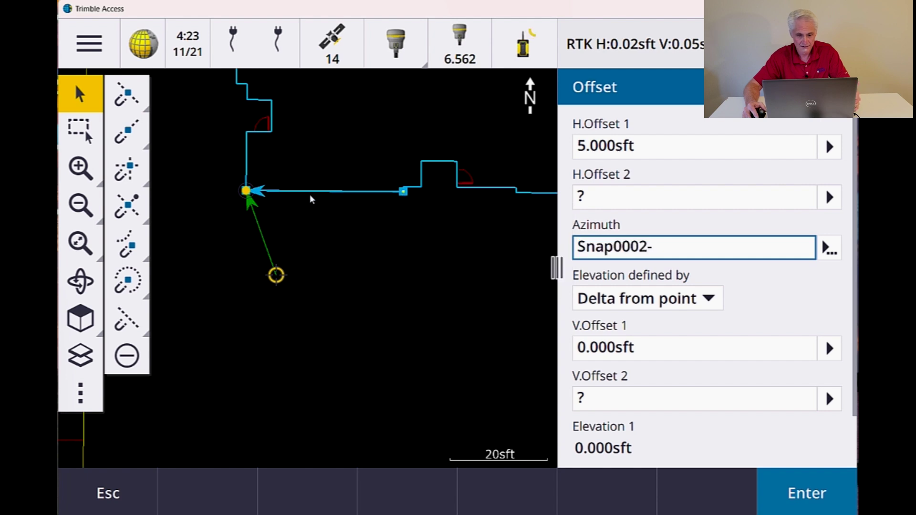
{"action": "left_click", "coordinate": [246, 191]}
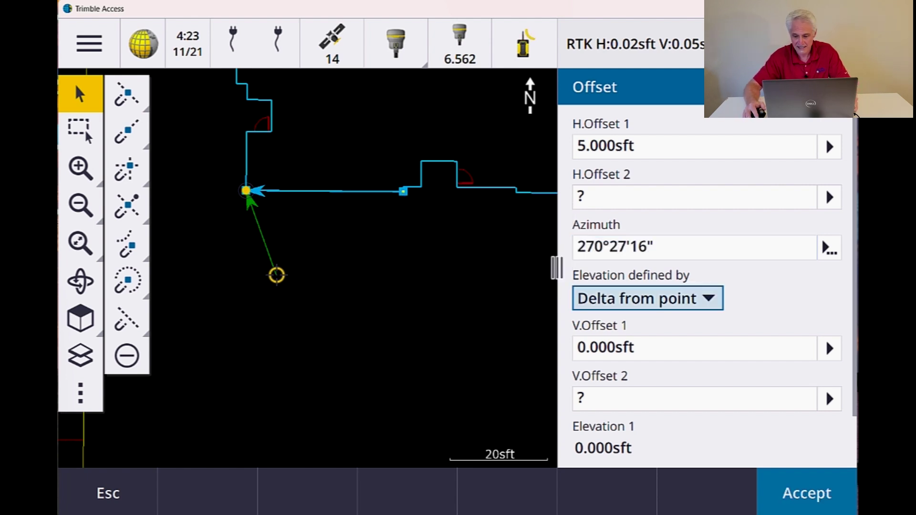
{"action": "left_click", "coordinate": [813, 495]}
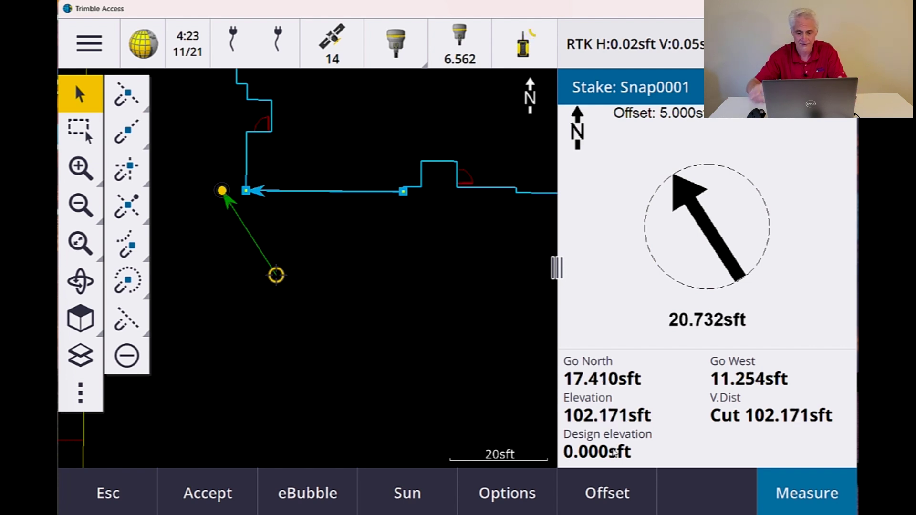
Turn the 5 sft stakeout offset of Snap0001 by 90° to azimuth 180°27'16", placing it south of the building corner
{"action": "left_click", "coordinate": [603, 497]}
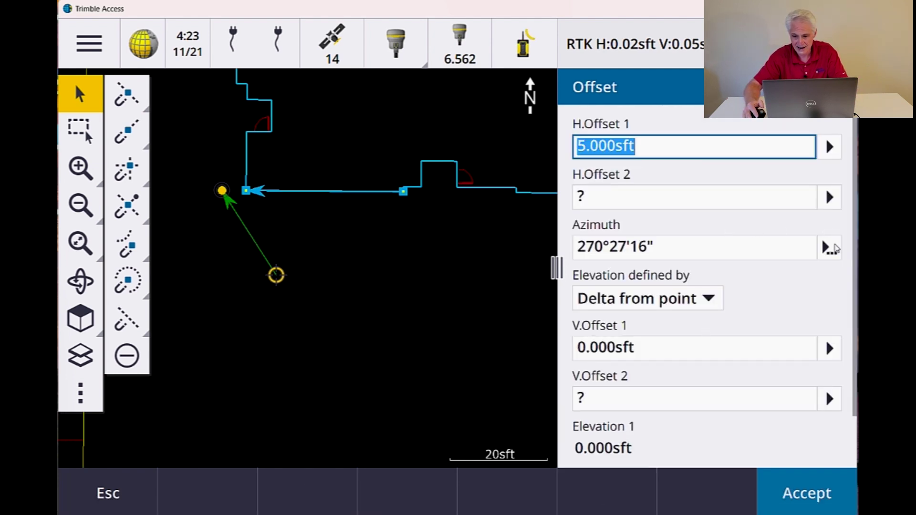
{"action": "left_click", "coordinate": [831, 248]}
{"action": "left_click", "coordinate": [777, 221]}
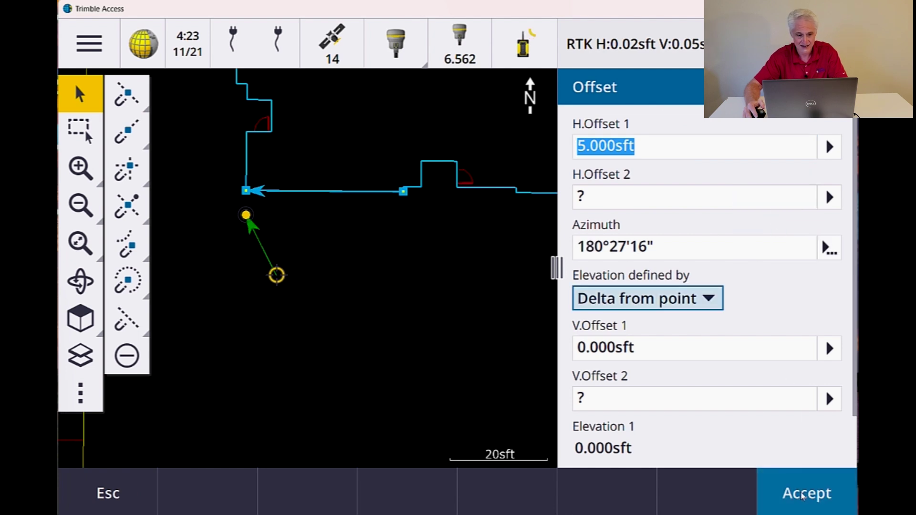
{"action": "left_click", "coordinate": [803, 496]}
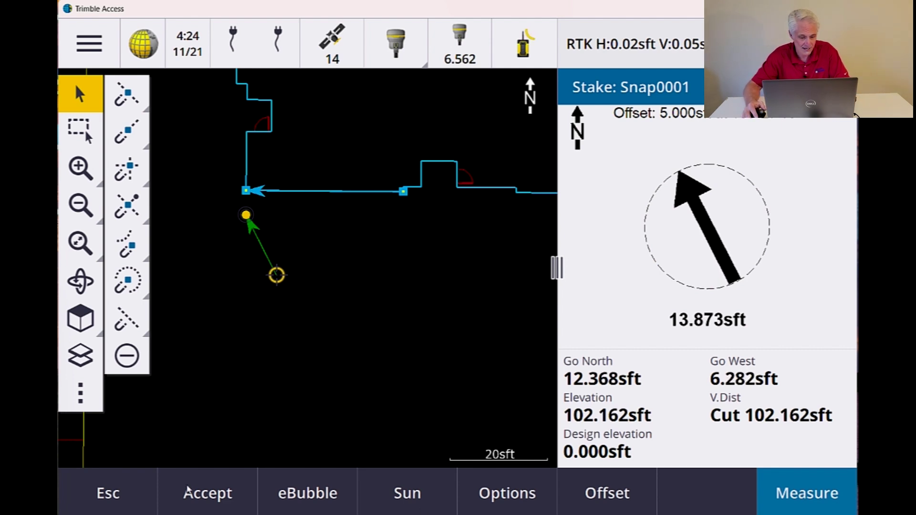
Exit the Snap0001 stakeout and clear the map selection
{"action": "left_click", "coordinate": [117, 496]}
{"action": "left_click", "coordinate": [117, 495]}
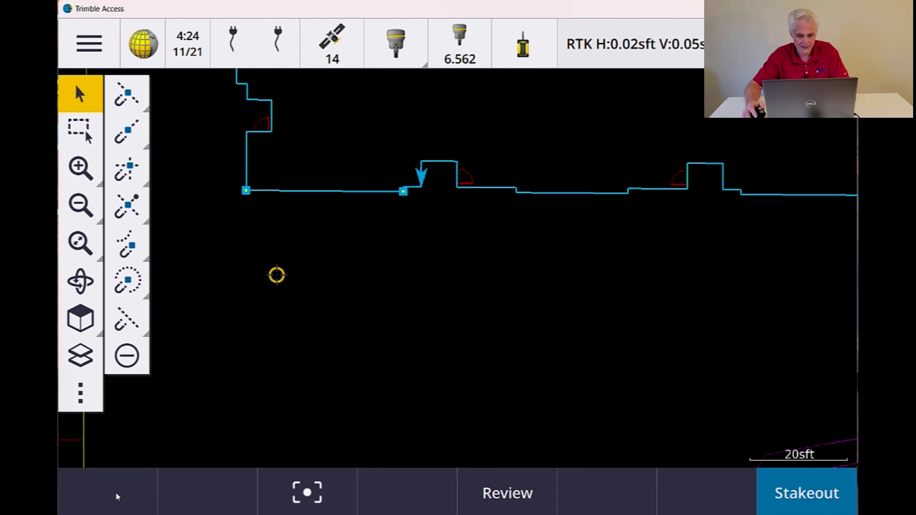
{"action": "right_click", "coordinate": [502, 376]}
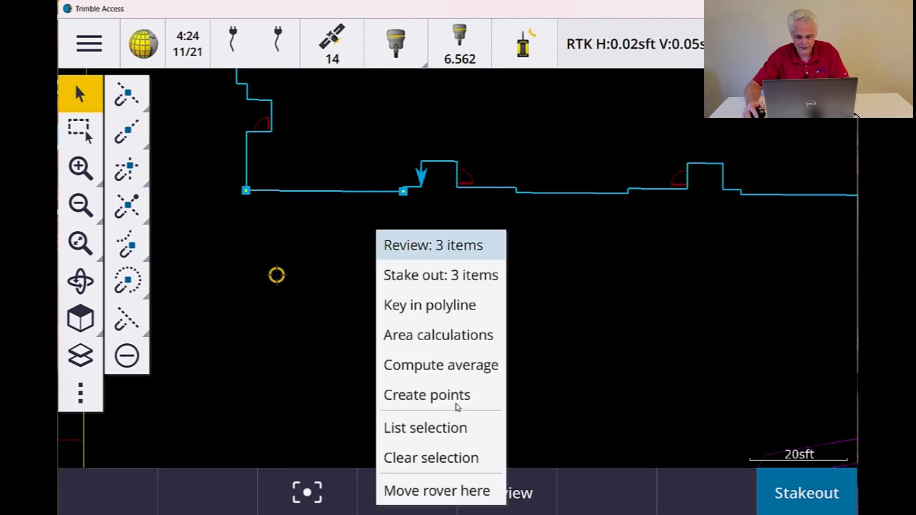
{"action": "left_click", "coordinate": [463, 451]}
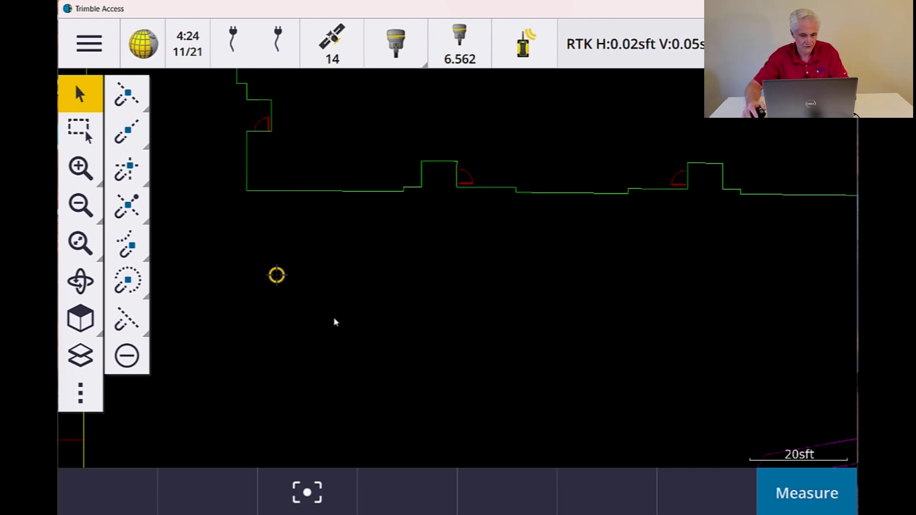
Hide the AVALON_SITE DWG and show Trimble Maps satellite imagery as the map background
{"action": "left_click", "coordinate": [80, 205]}
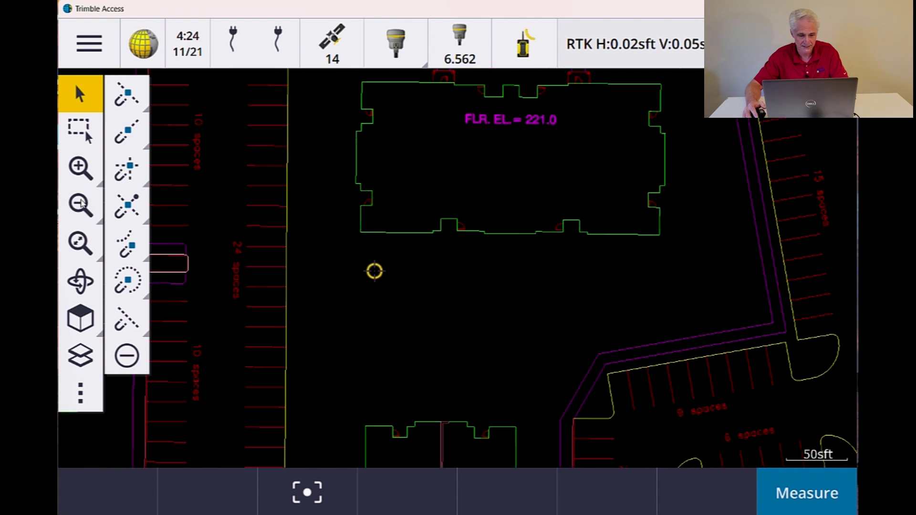
{"action": "left_click", "coordinate": [78, 359]}
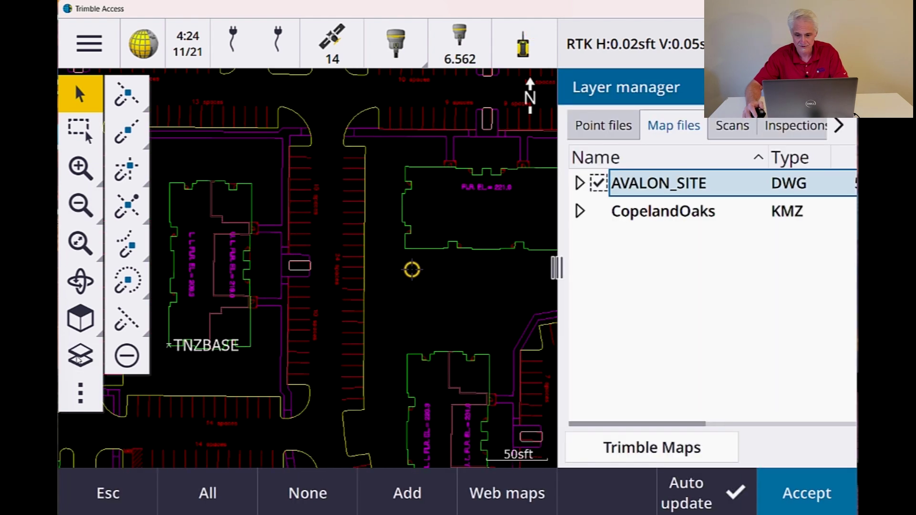
{"action": "left_click", "coordinate": [598, 183]}
{"action": "left_click", "coordinate": [676, 453]}
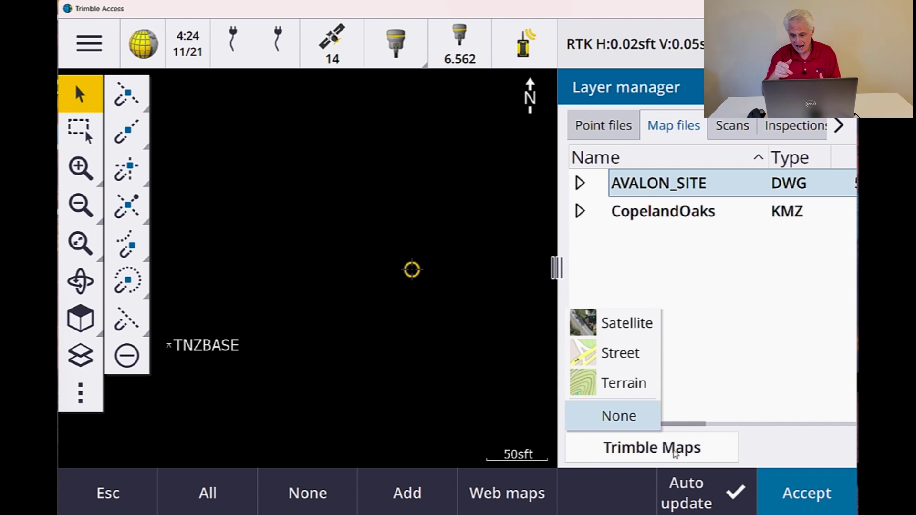
{"action": "left_click", "coordinate": [644, 326]}
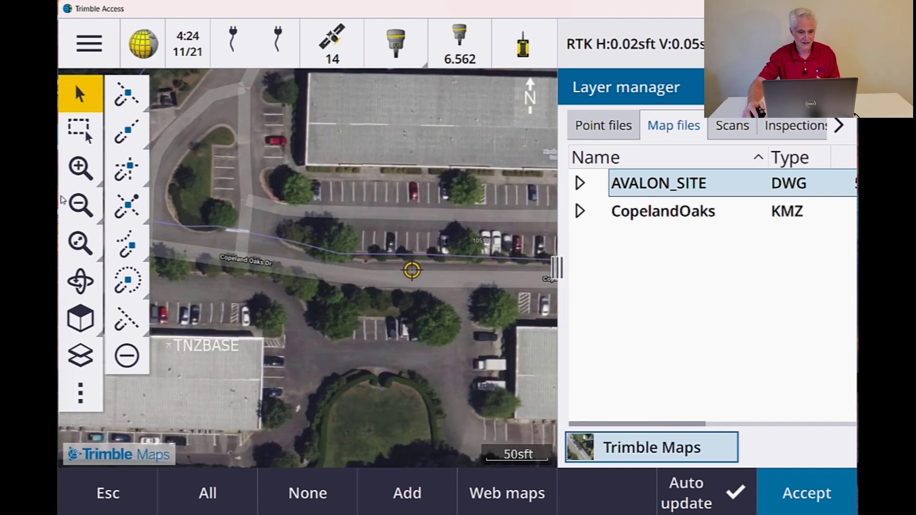
Display the CopelandOaks KMZ boundary over the satellite imagery, with the whole site in view
{"action": "left_click", "coordinate": [80, 206]}
{"action": "left_click_drag", "start_coordinate": [397, 245], "coordinate": [351, 247]}
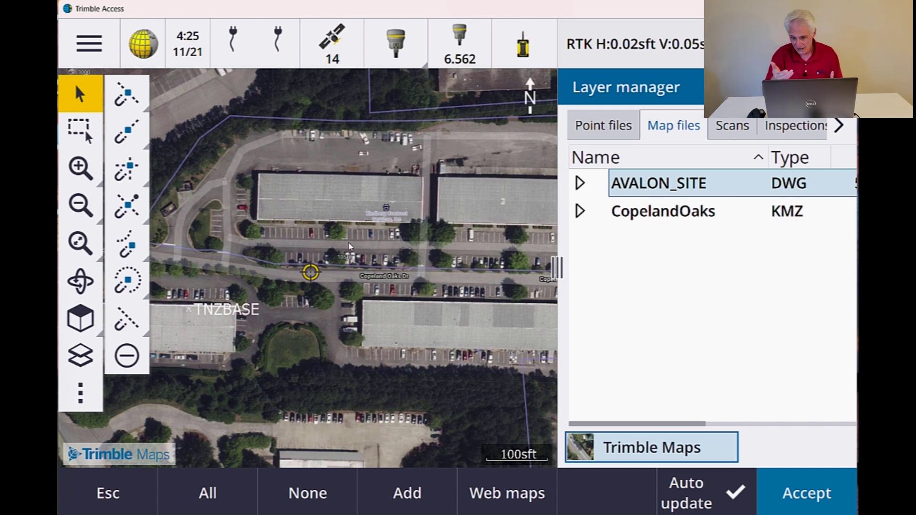
{"action": "left_click", "coordinate": [606, 212]}
{"action": "left_click", "coordinate": [792, 499]}
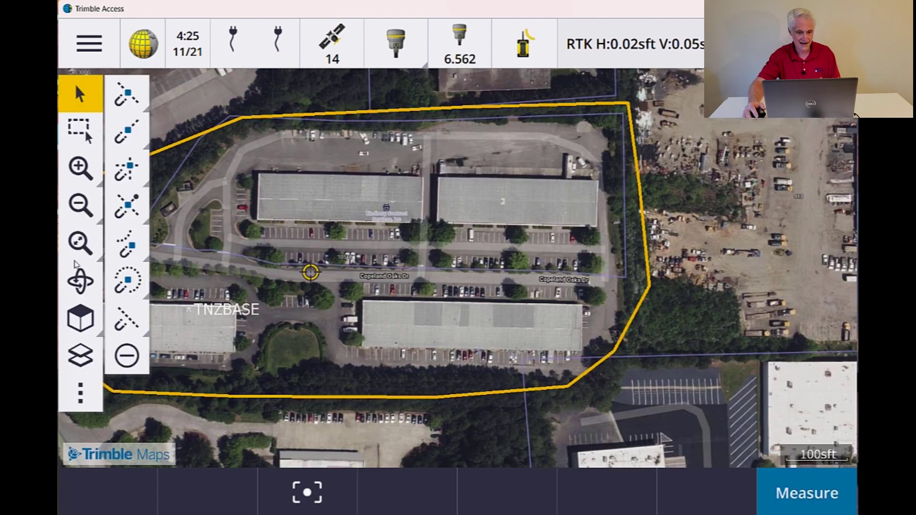
{"action": "left_click", "coordinate": [80, 205]}
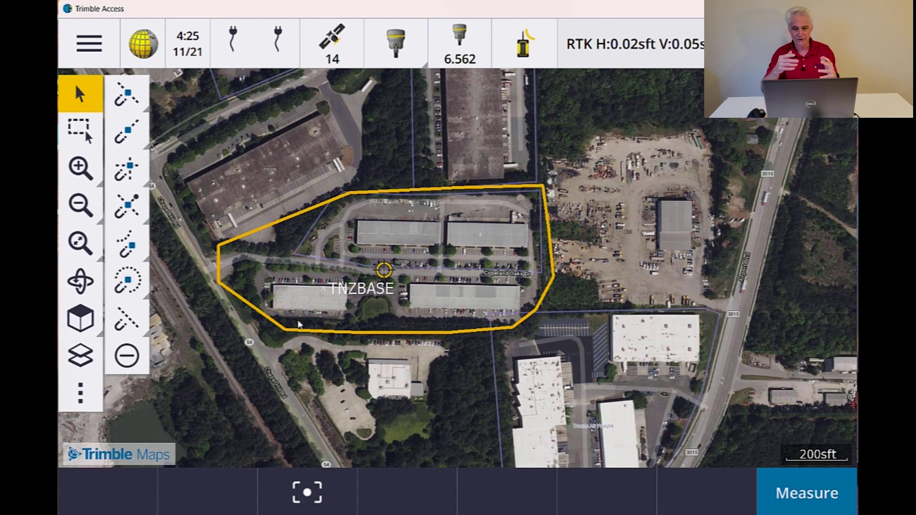
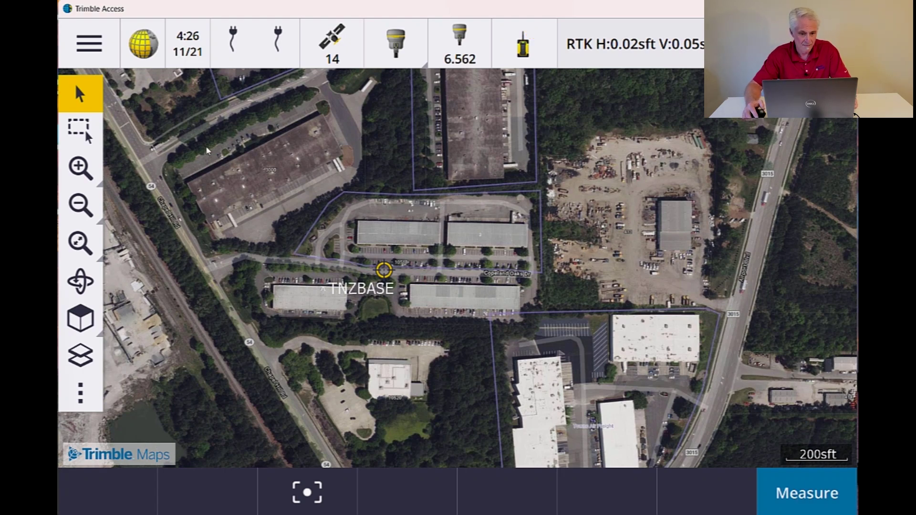
Examine the Cogo Taped distances form and its one-point and two-point start methods, leaving without entering any points
{"action": "left_click", "coordinate": [89, 46]}
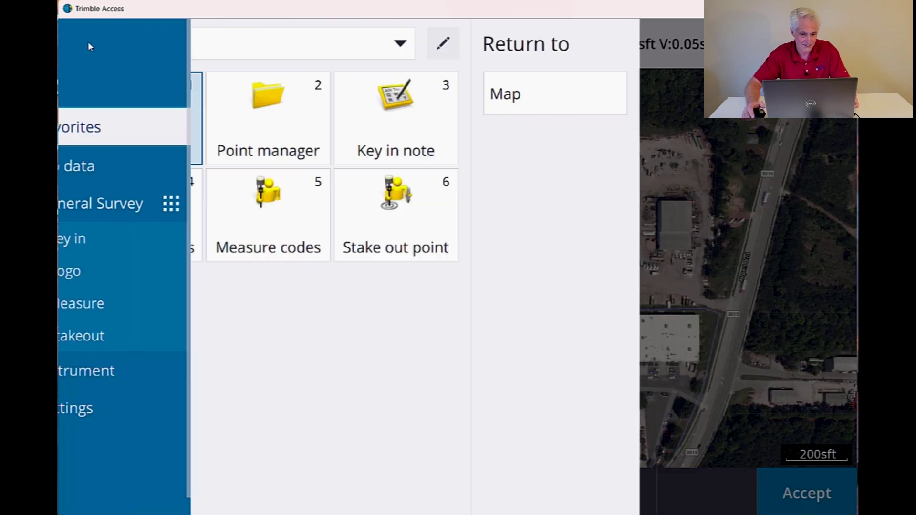
{"action": "left_click", "coordinate": [145, 273]}
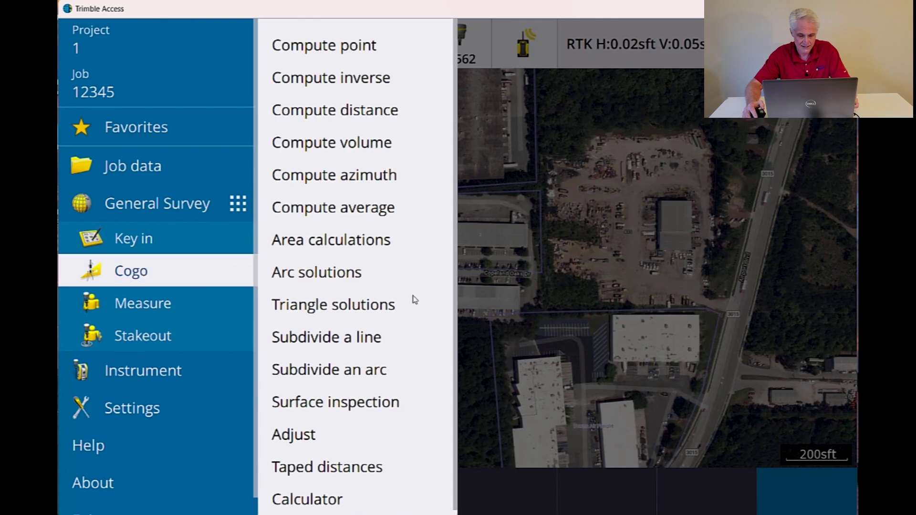
{"action": "left_click", "coordinate": [363, 467]}
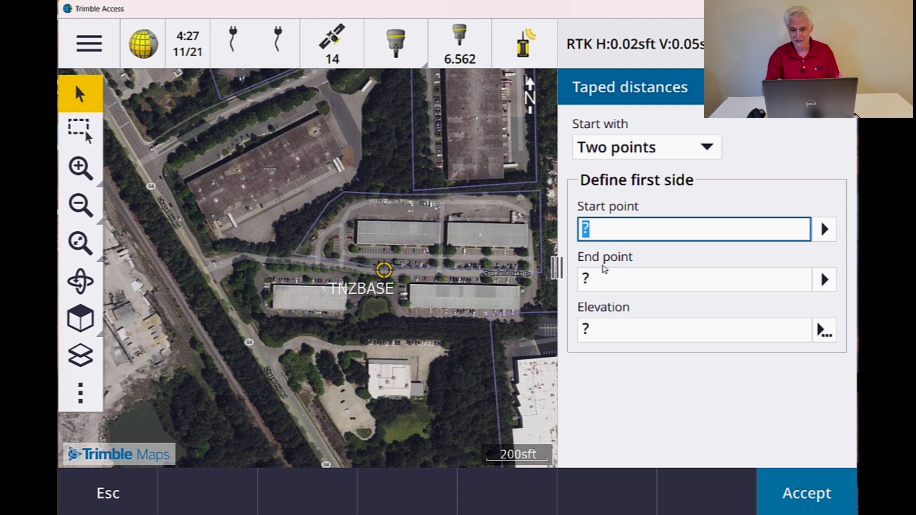
{"action": "left_click", "coordinate": [708, 150]}
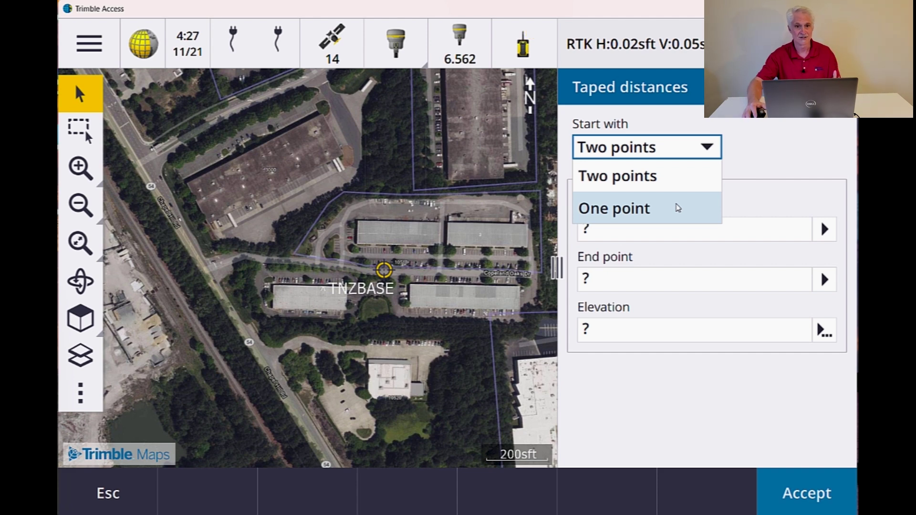
{"action": "left_click", "coordinate": [108, 495]}
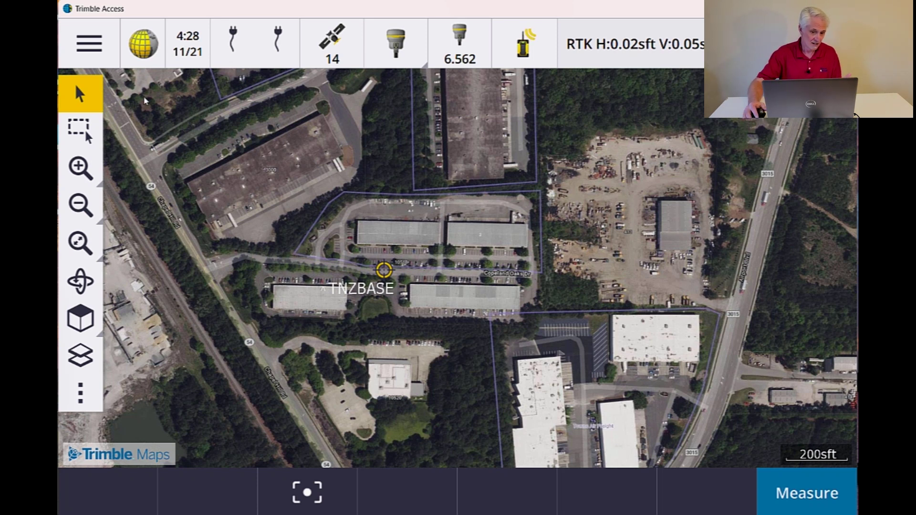
Open Measure codes with the ROAD group and review the measure code options
{"action": "left_click", "coordinate": [110, 44]}
{"action": "left_click", "coordinate": [145, 305]}
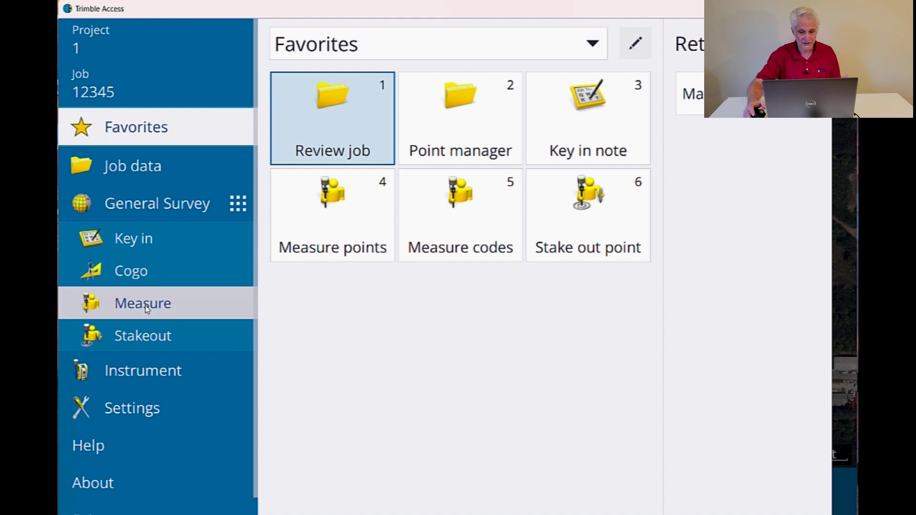
{"action": "left_click", "coordinate": [315, 80]}
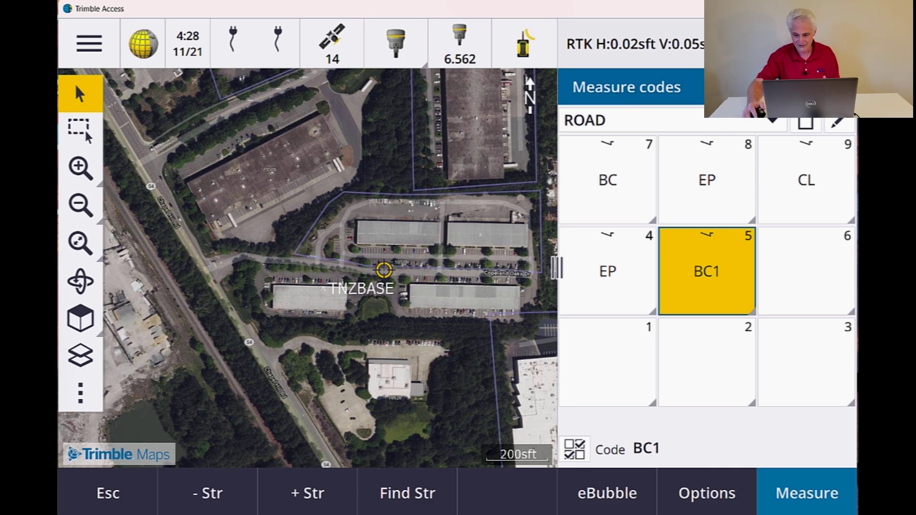
{"action": "left_click", "coordinate": [720, 496]}
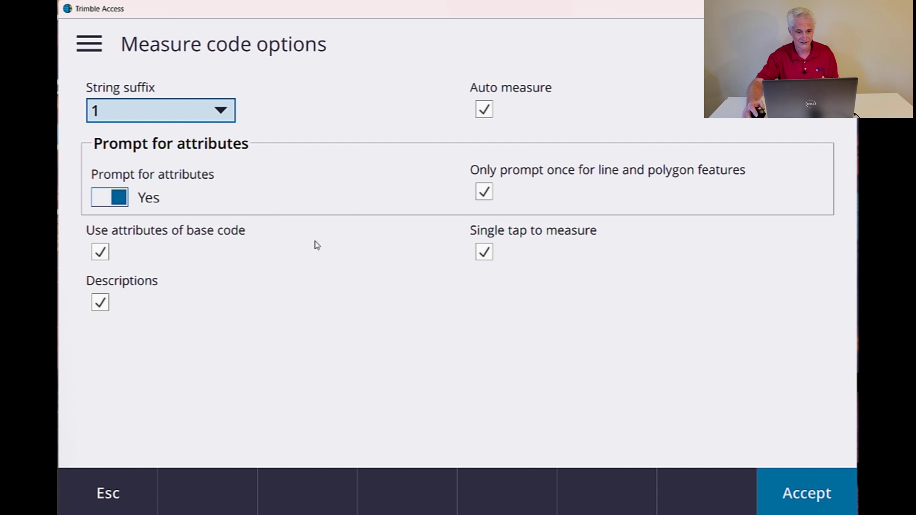
{"action": "left_click", "coordinate": [111, 496]}
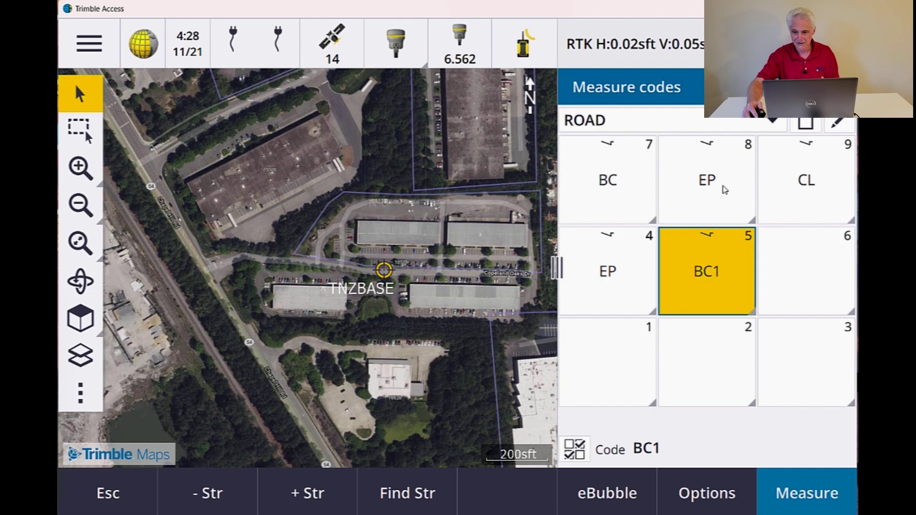
Review the ROAD group's template pickup settings and make BC the current code
{"action": "left_click", "coordinate": [837, 123]}
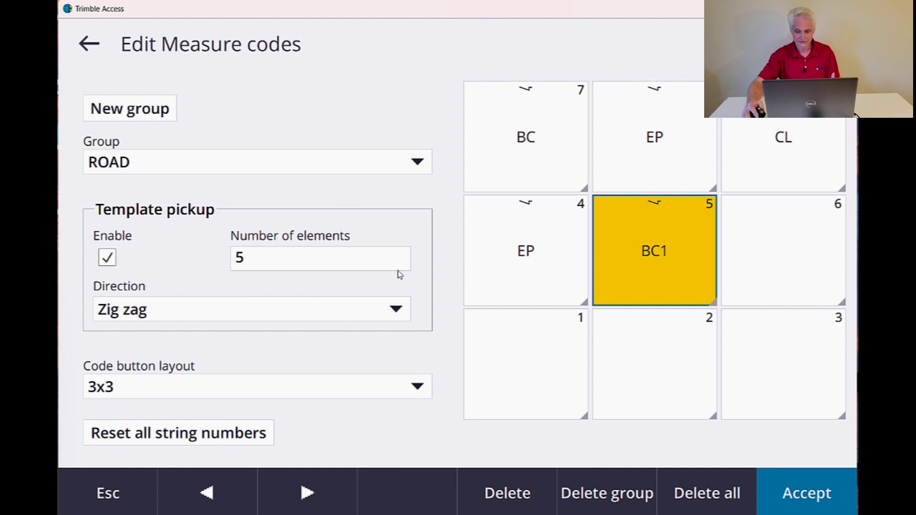
{"action": "left_click", "coordinate": [790, 492]}
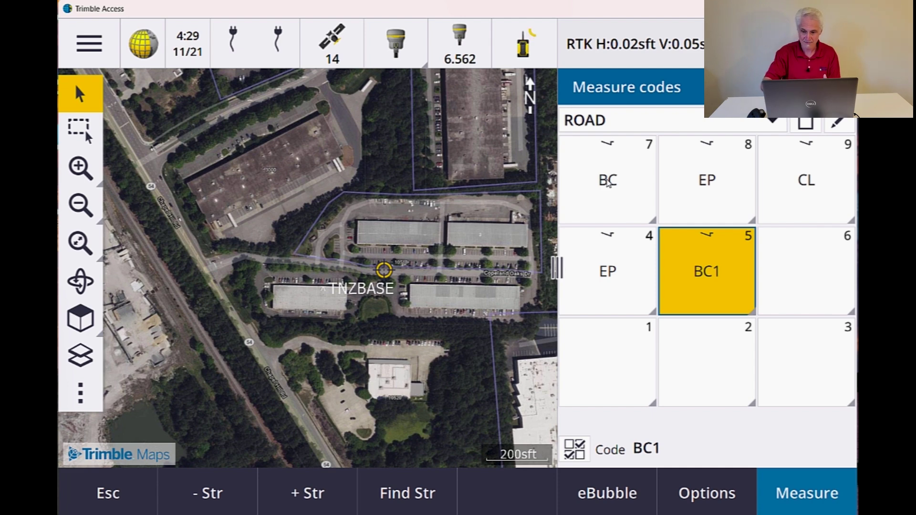
{"action": "key", "text": "8"}
{"action": "key", "text": "7"}
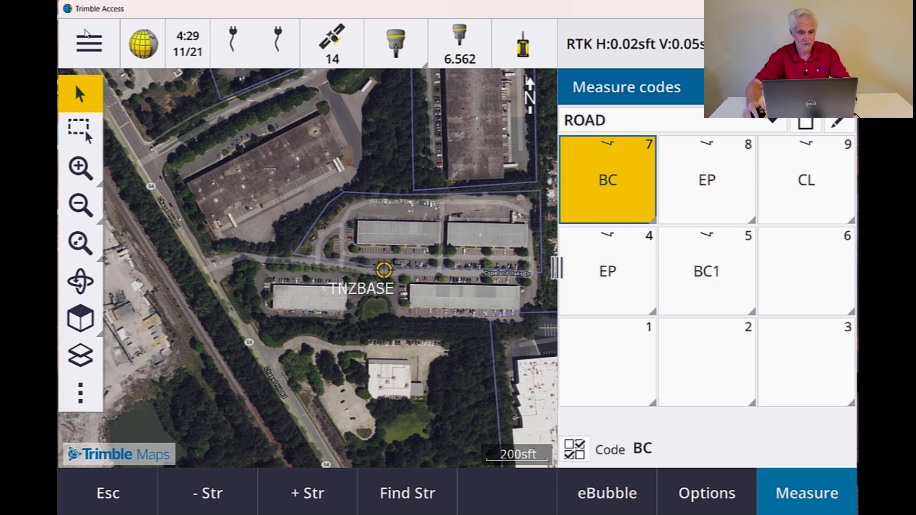
Open Measure points and set the measurement method to Topo point
{"action": "left_click", "coordinate": [91, 45]}
{"action": "left_click", "coordinate": [176, 303]}
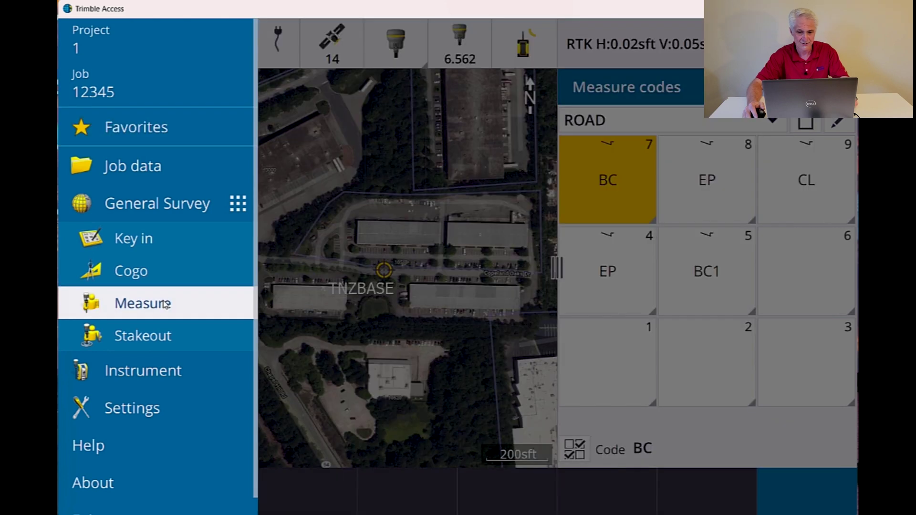
{"action": "left_click", "coordinate": [307, 44]}
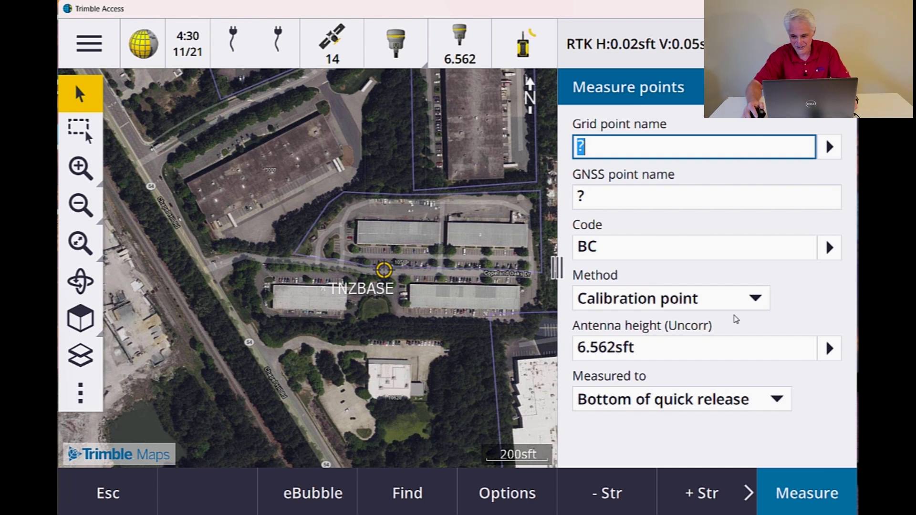
{"action": "left_click", "coordinate": [762, 304]}
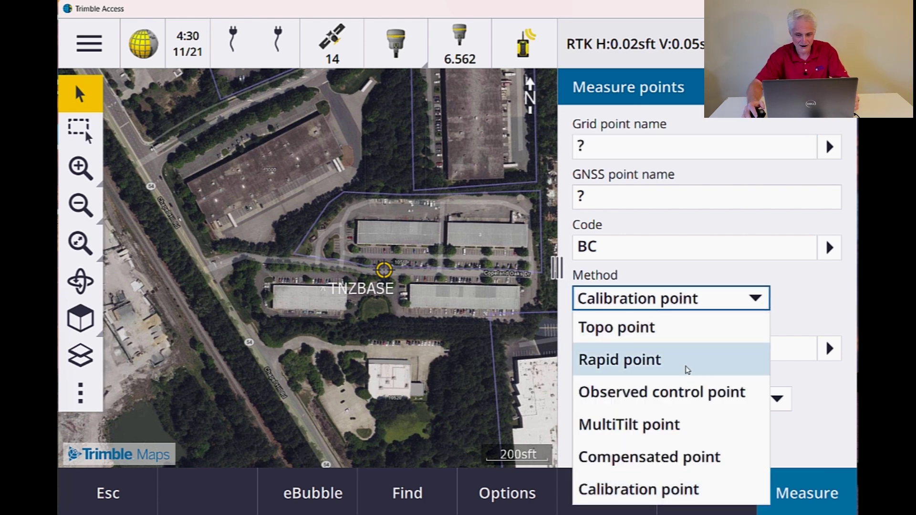
{"action": "left_click", "coordinate": [684, 334]}
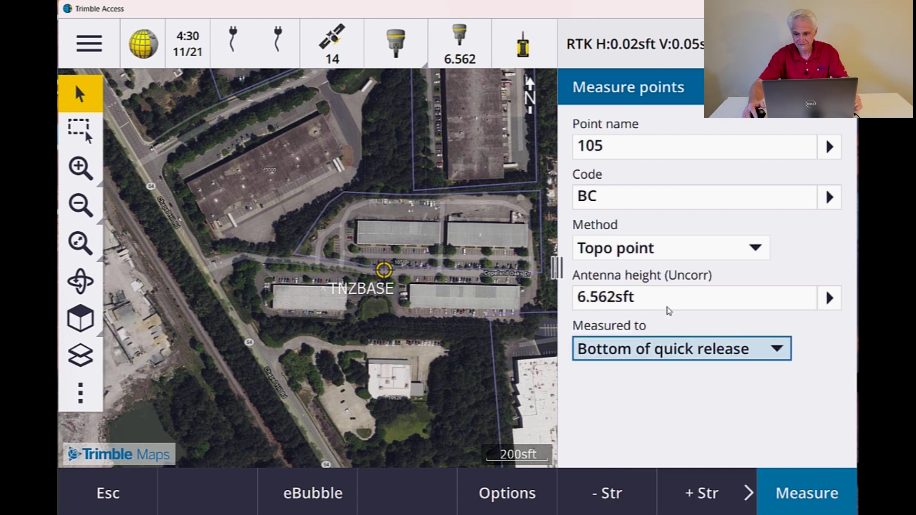
Examine the function key assignments available for Measure points, cancel without assigning one, and return to Measure codes
{"action": "left_click", "coordinate": [826, 138]}
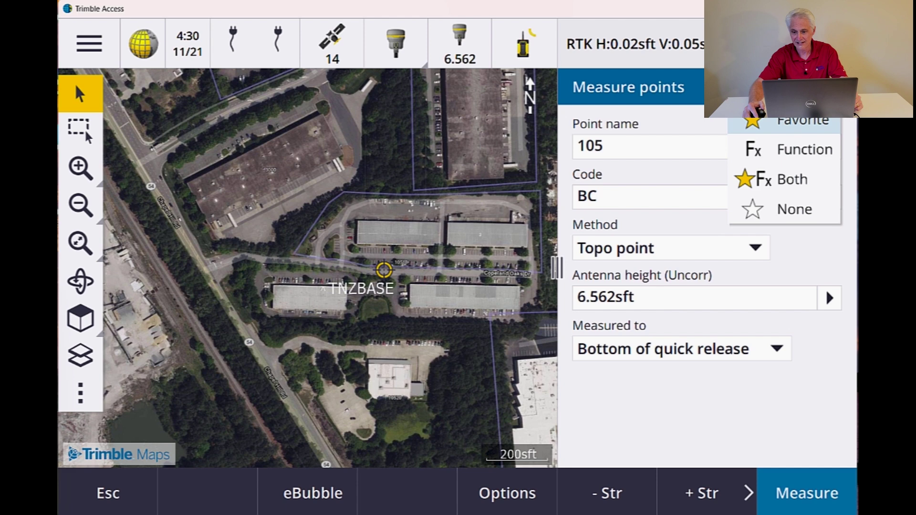
{"action": "left_click", "coordinate": [821, 152]}
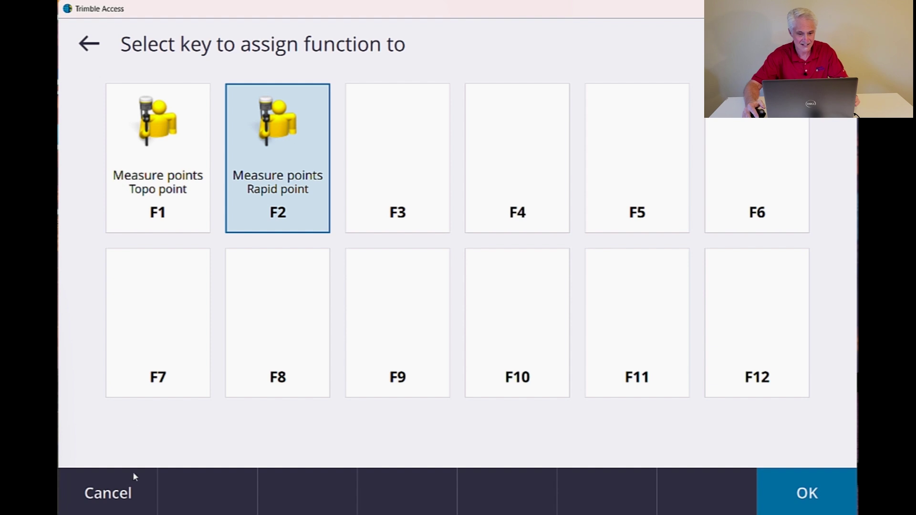
{"action": "left_click", "coordinate": [133, 493]}
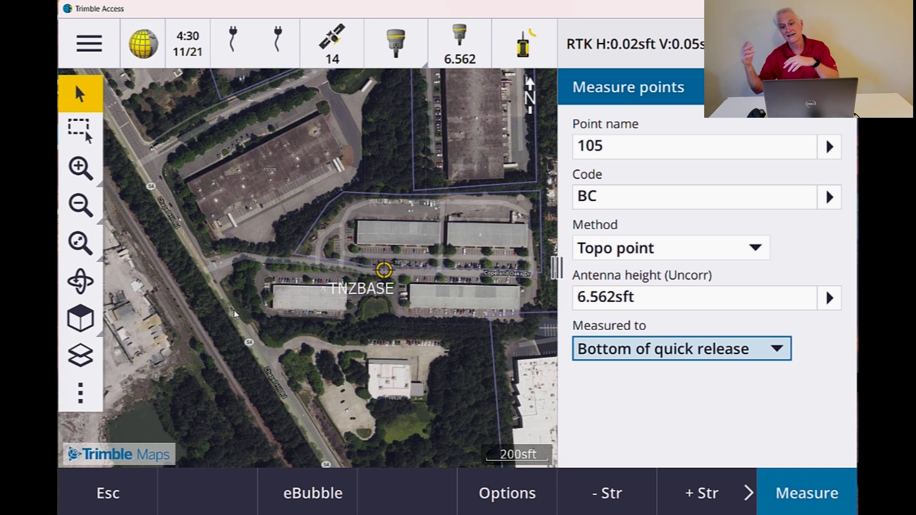
{"action": "left_click", "coordinate": [103, 506]}
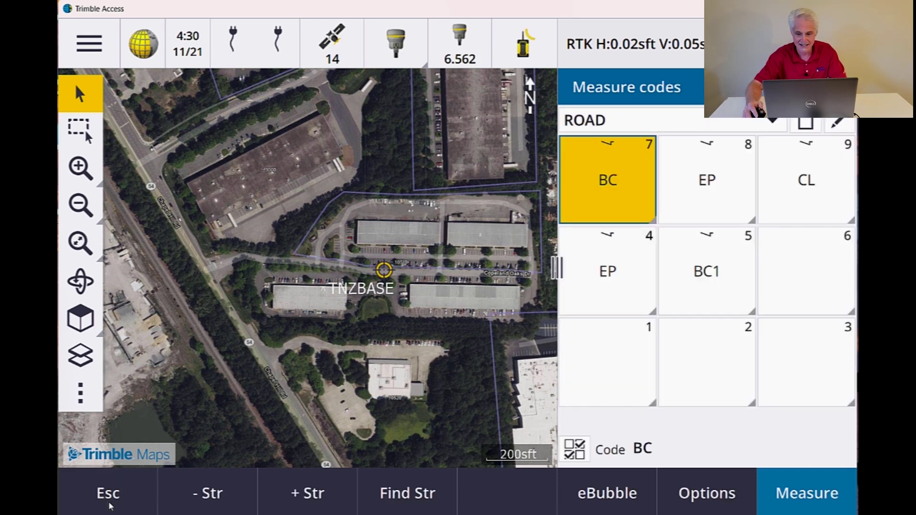
Measure a point with the ROAD group's BC code at the rover's position
{"action": "left_click", "coordinate": [616, 180]}
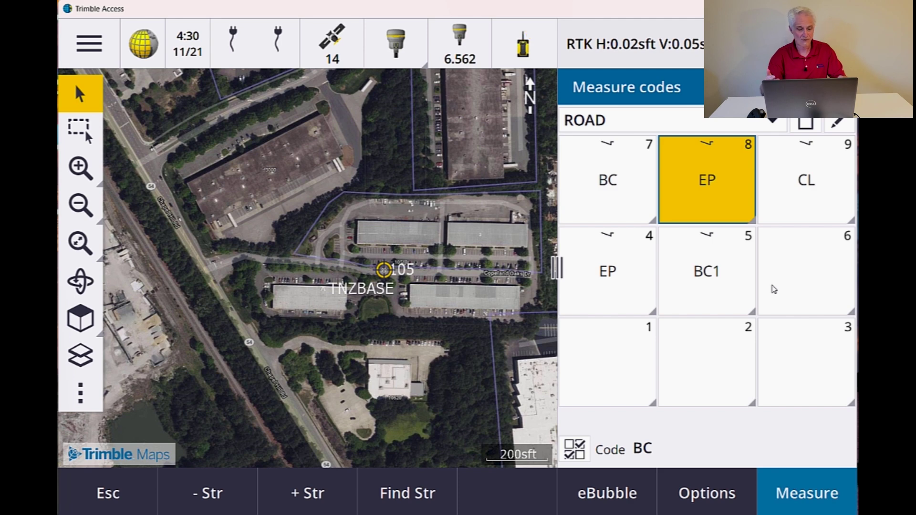
Measure and store points at the rover's position with the ROAD group's codes EP, CL and EP in turn
{"action": "key", "text": "Return"}
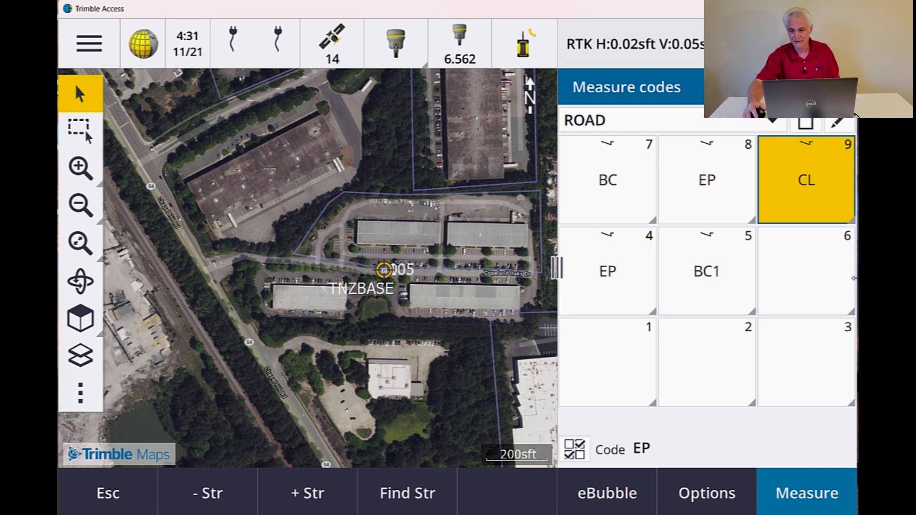
{"action": "left_click", "coordinate": [806, 183]}
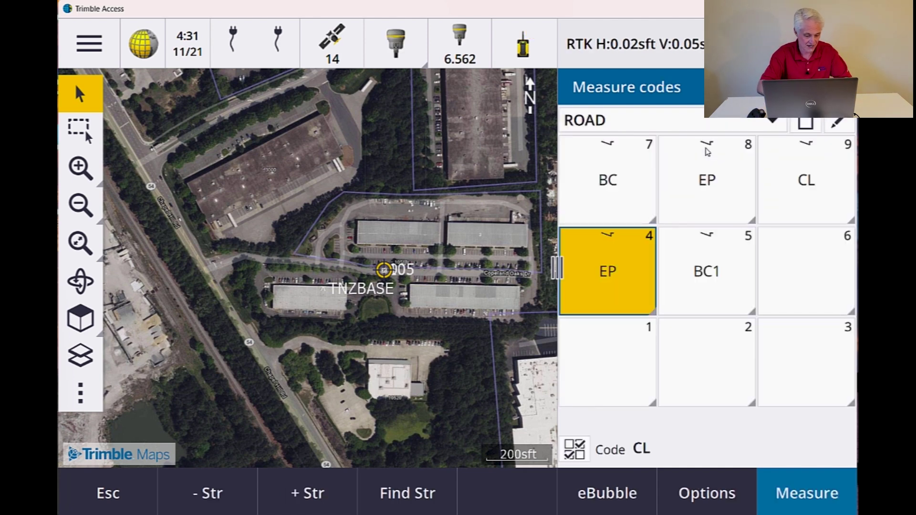
{"action": "left_click", "coordinate": [708, 152]}
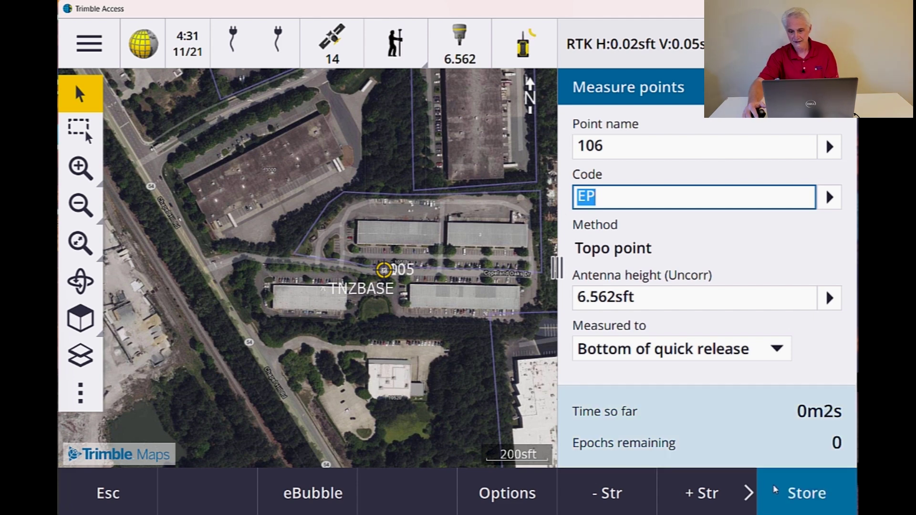
{"action": "left_click", "coordinate": [798, 494]}
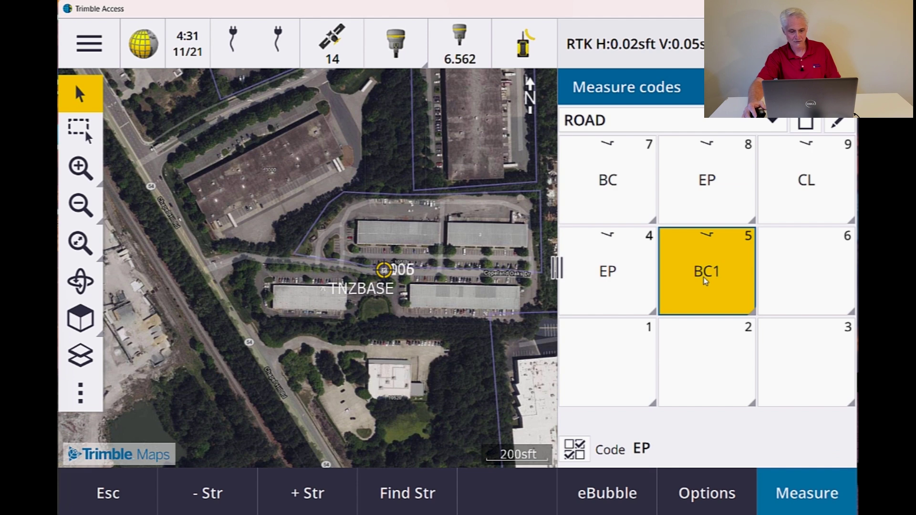
Lower the string number of the BC1 code to plain BC, and raise it back to BC1
{"action": "left_click", "coordinate": [201, 496]}
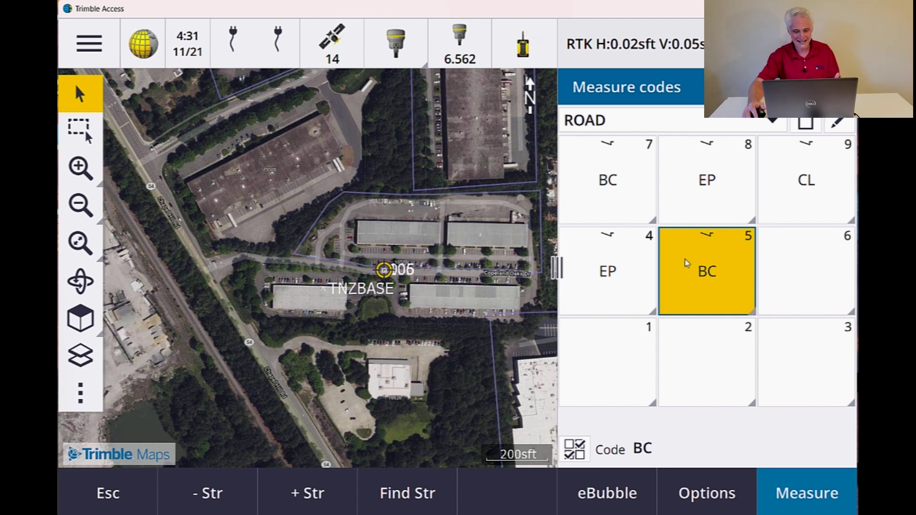
{"action": "left_click", "coordinate": [317, 493]}
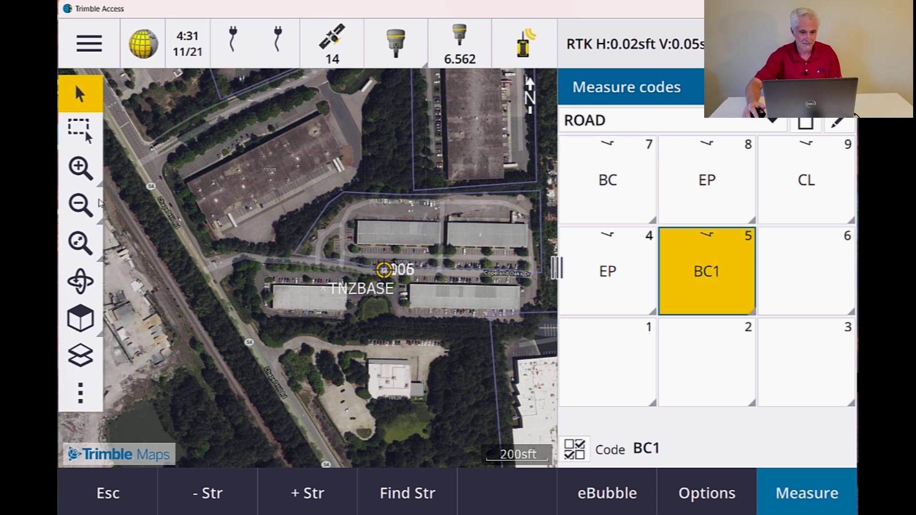
Open Measure points and set the measurement method to Observed control point
{"action": "left_click", "coordinate": [101, 60]}
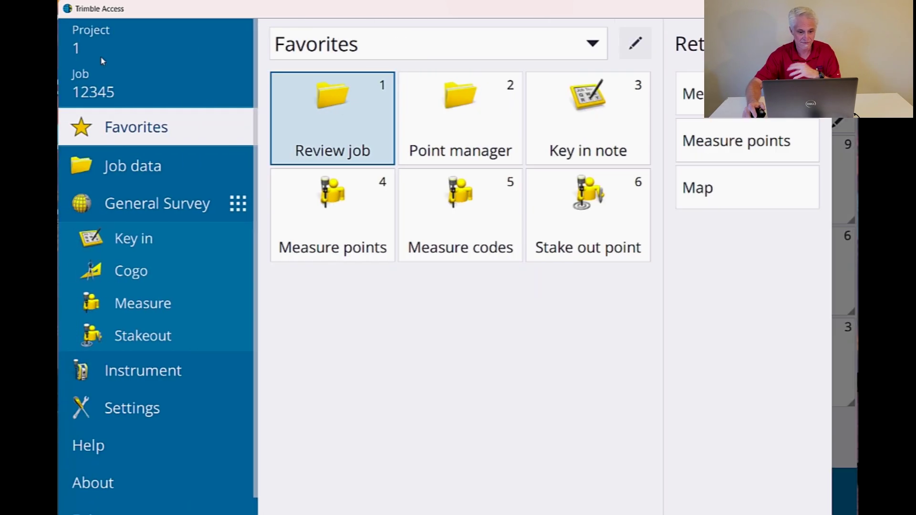
{"action": "left_click", "coordinate": [136, 309]}
{"action": "left_click", "coordinate": [311, 58]}
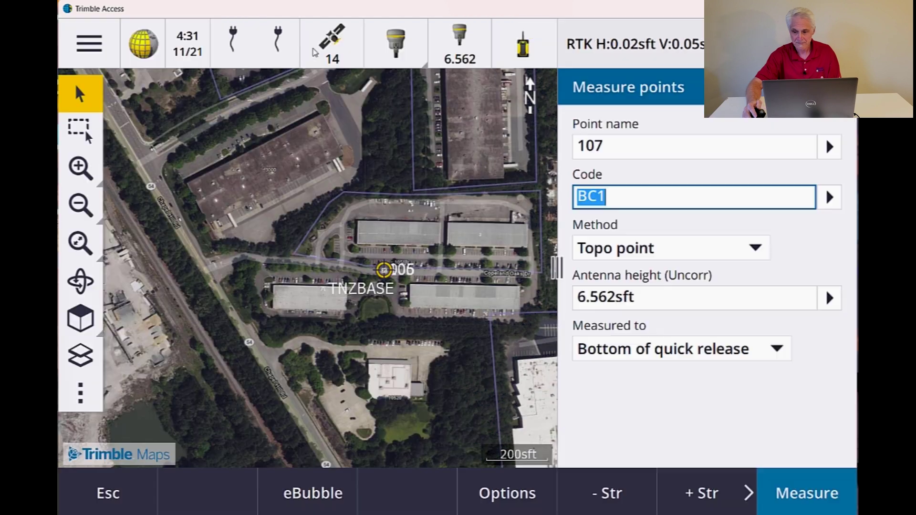
{"action": "left_click", "coordinate": [643, 251]}
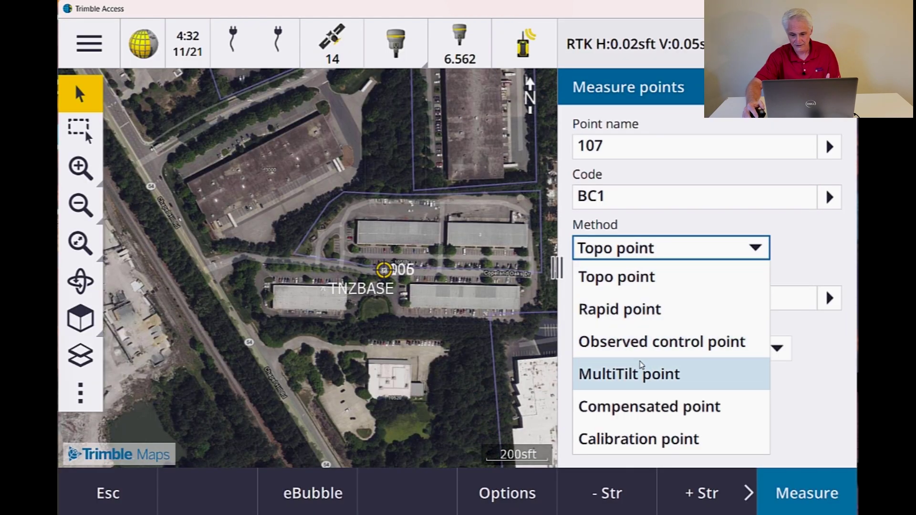
{"action": "left_click", "coordinate": [640, 343]}
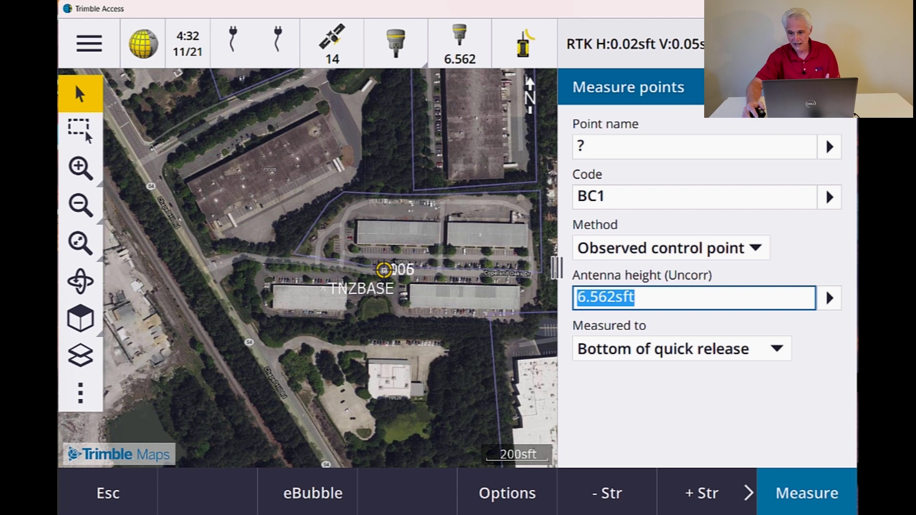
Try assigning Measure points with the Observed control point method to function key F3, cancel the assignment and return to the map
{"action": "left_click", "coordinate": [840, 87]}
{"action": "left_click", "coordinate": [785, 152]}
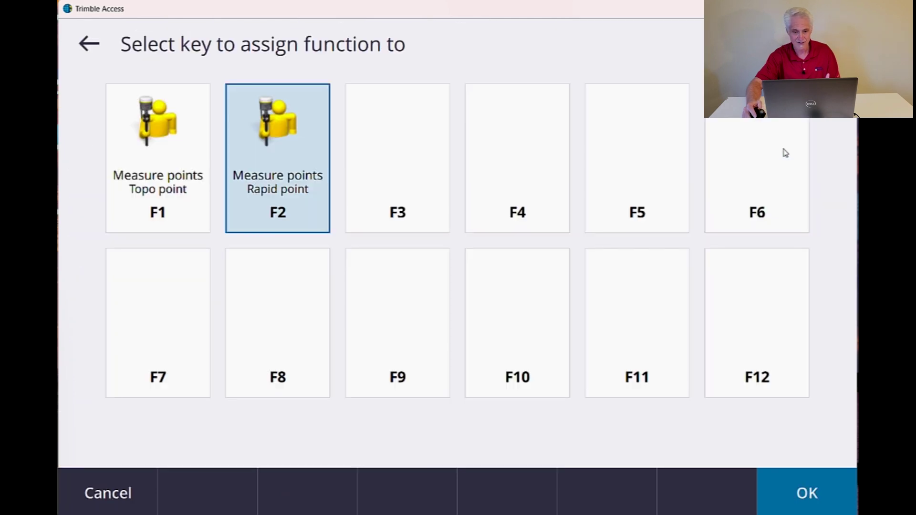
{"action": "left_click", "coordinate": [409, 154]}
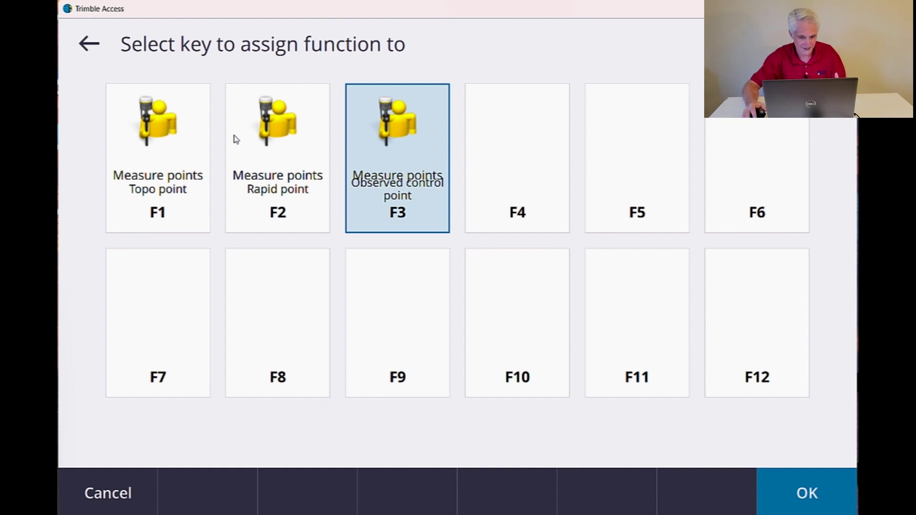
{"action": "left_click", "coordinate": [140, 488]}
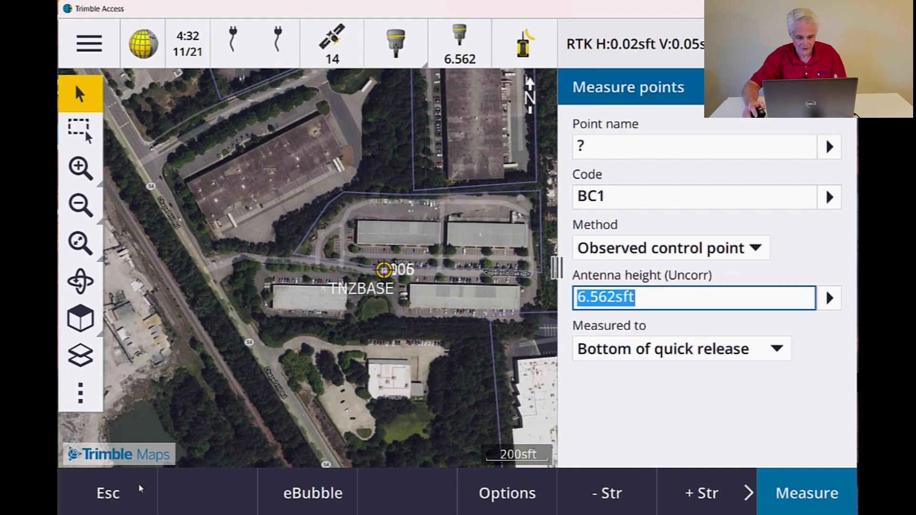
{"action": "left_click", "coordinate": [127, 492]}
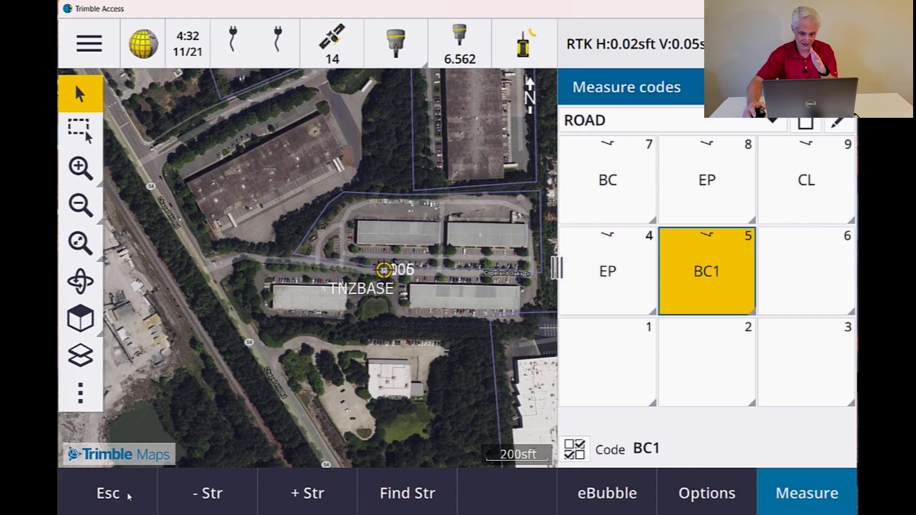
{"action": "left_click", "coordinate": [127, 491]}
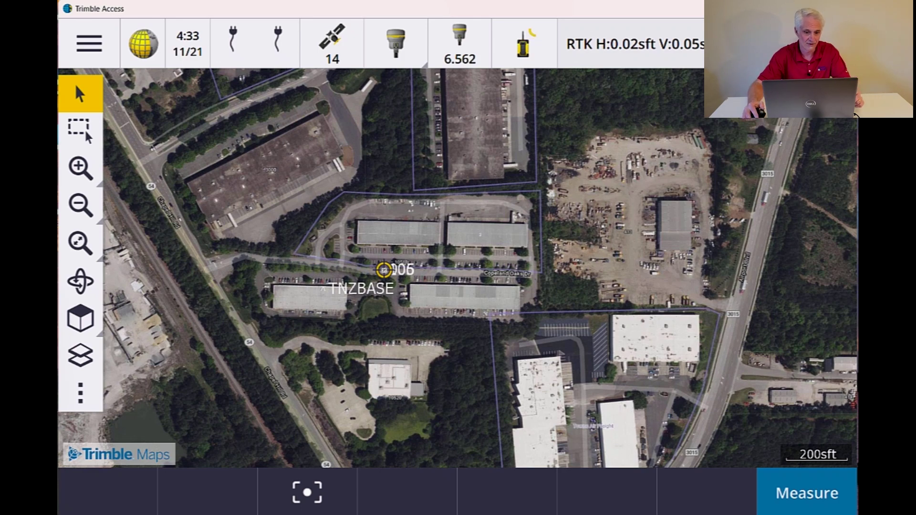
Set up an export of job 12345 in LandXML format with Bentley compatible format enabled
{"action": "left_click", "coordinate": [93, 47]}
{"action": "left_click", "coordinate": [97, 86]}
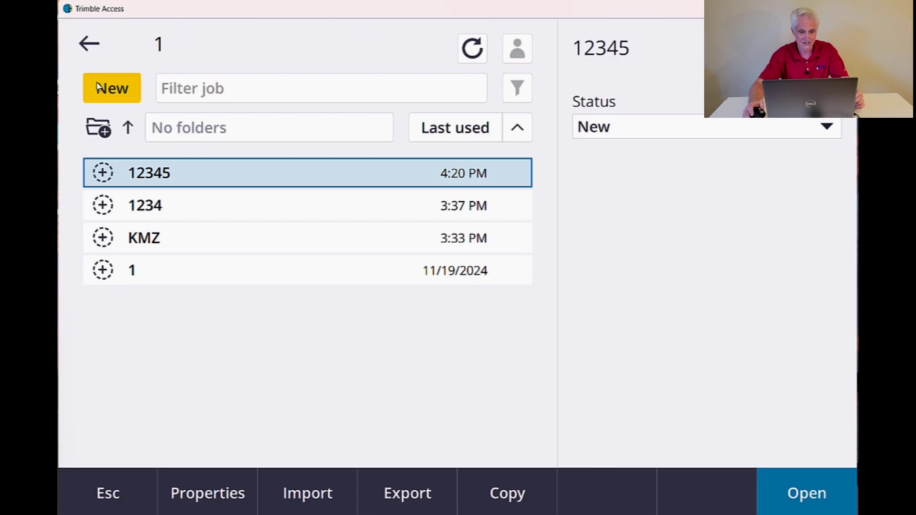
{"action": "left_click", "coordinate": [420, 501]}
{"action": "left_click", "coordinate": [334, 117]}
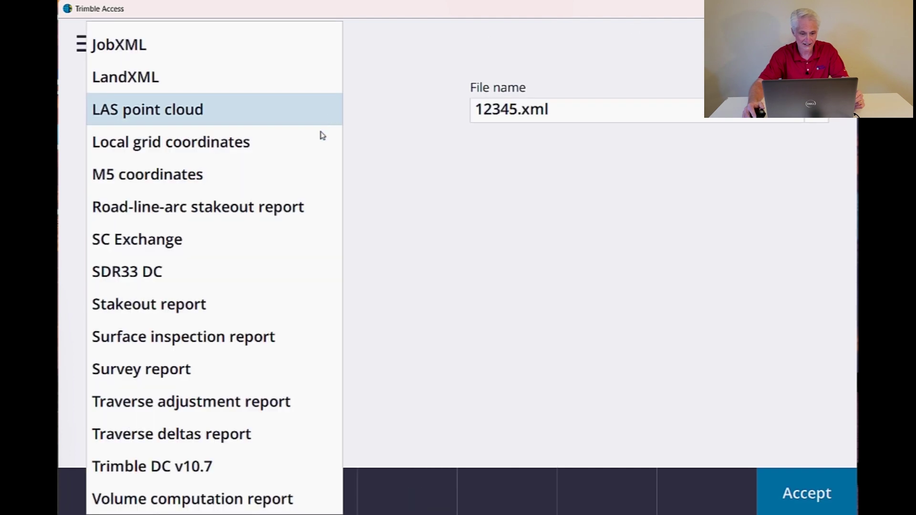
{"action": "left_click", "coordinate": [263, 91]}
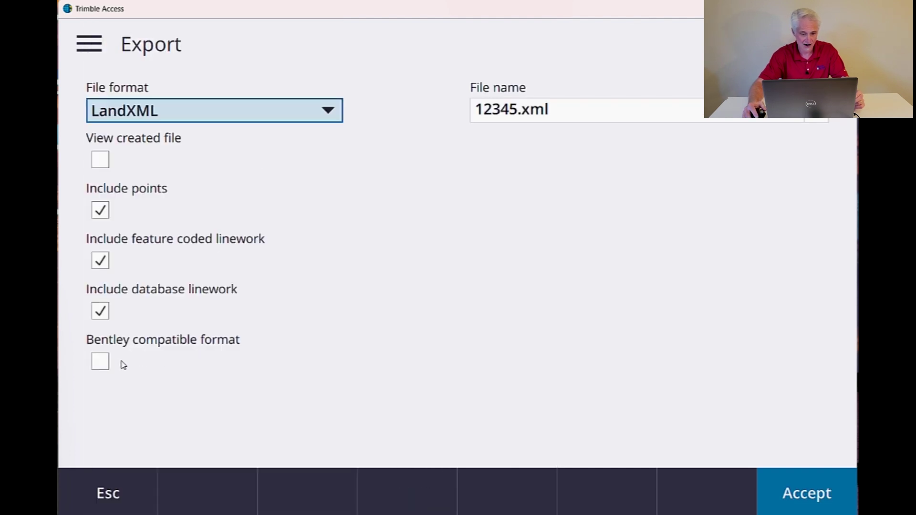
{"action": "left_click", "coordinate": [105, 364]}
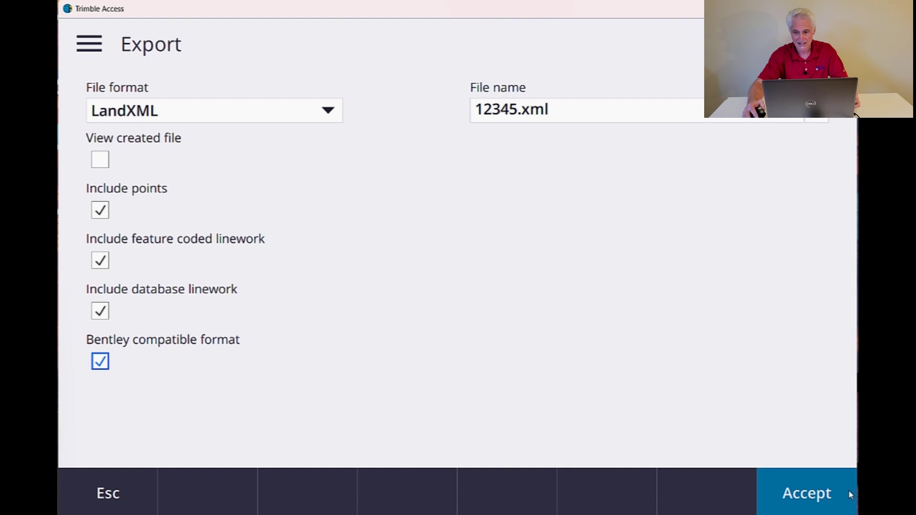
Accept project folder 1 as the destination, export the job as 12345.xml and return to the map
{"action": "left_click", "coordinate": [820, 119]}
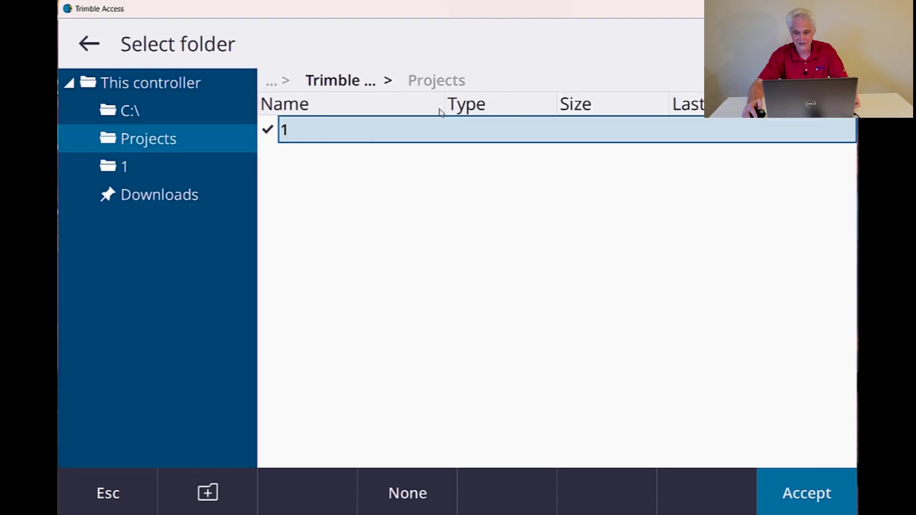
{"action": "left_click", "coordinate": [833, 509]}
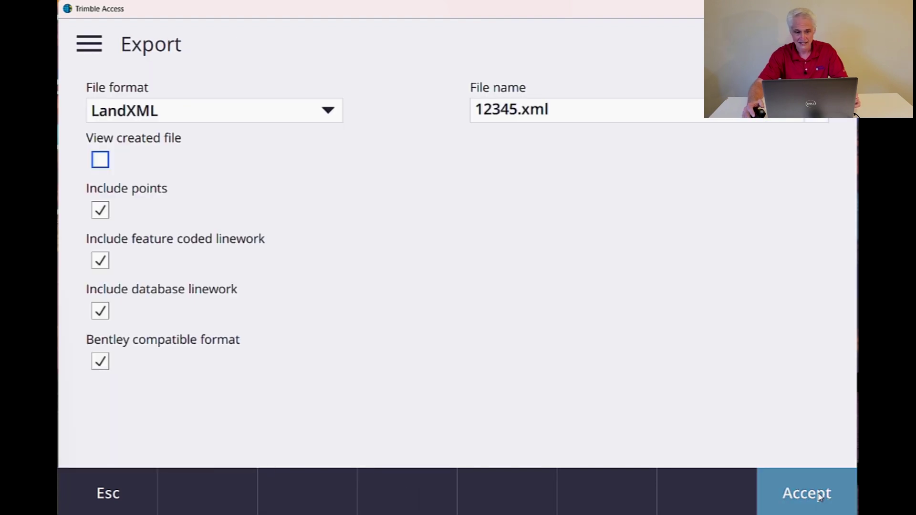
{"action": "left_click", "coordinate": [820, 497]}
{"action": "left_click", "coordinate": [363, 309]}
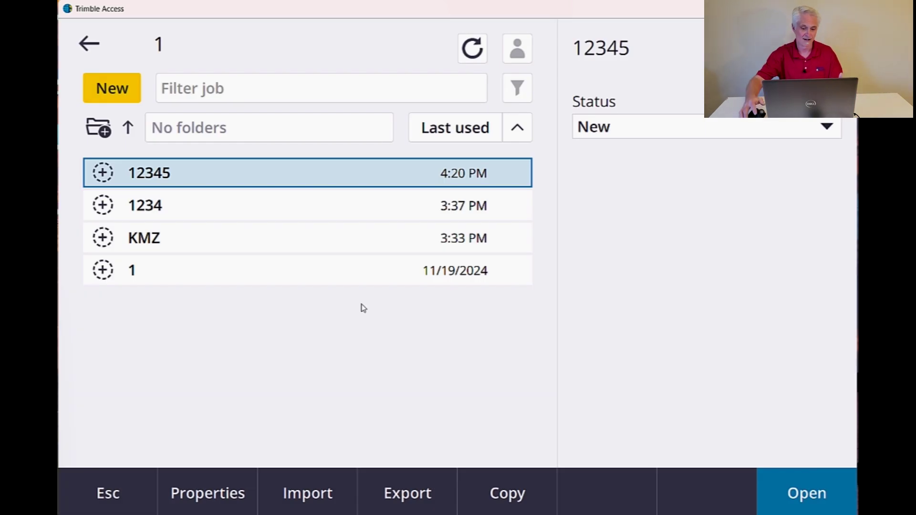
{"action": "left_click", "coordinate": [123, 497]}
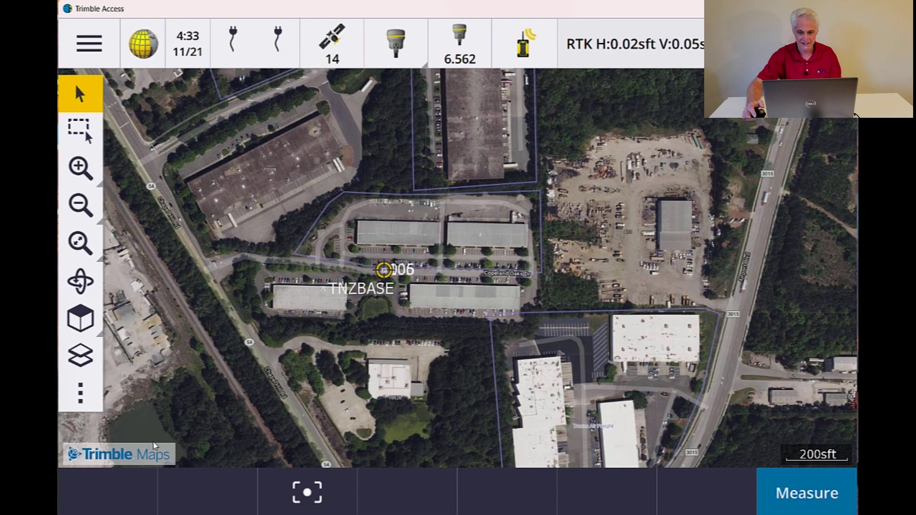